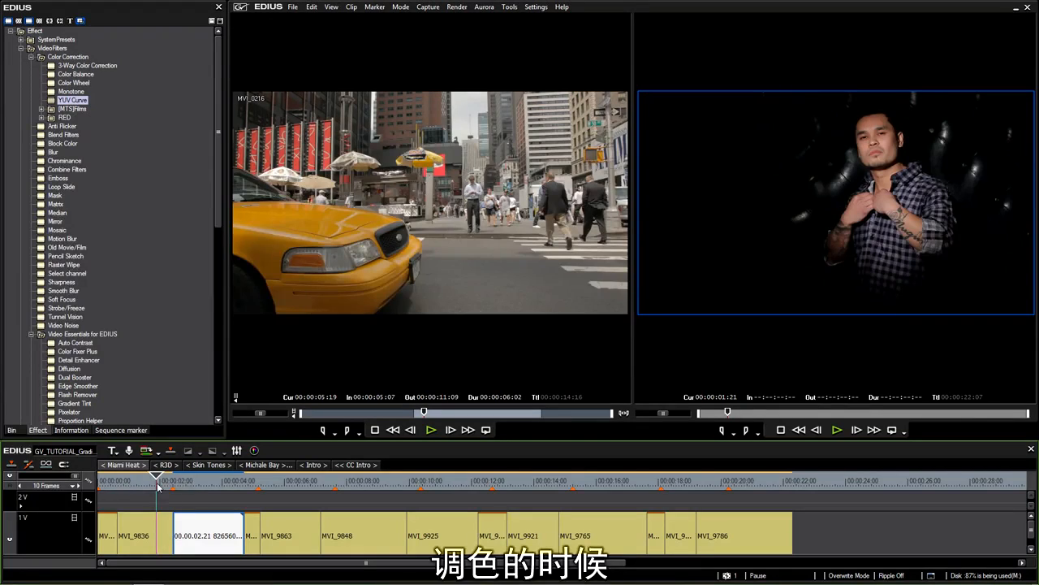
Scrub between the MVI_9836 plaid-shirt clip and the jacket clip to compare their frames
mouse_move(159, 487)
mouse_down()
mouse_move(198, 488)
mouse_move(143, 488)
mouse_up()
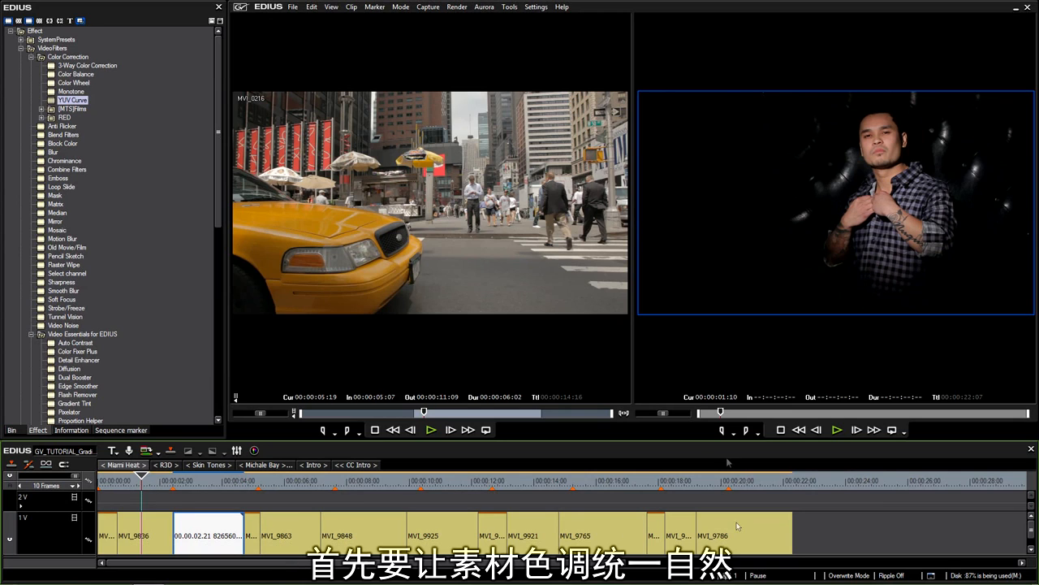
click(154, 544)
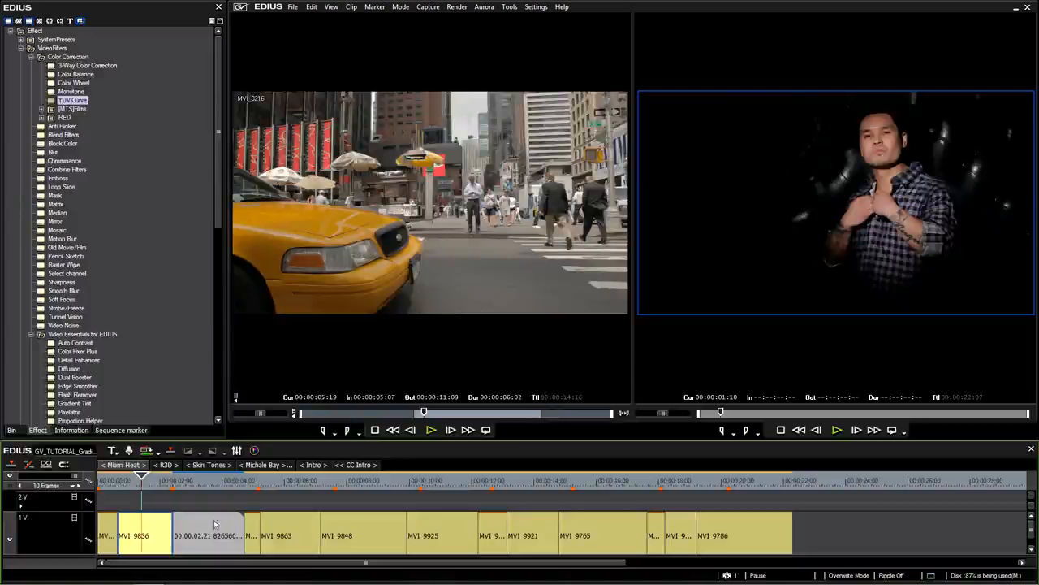
key(Home)
click(151, 497)
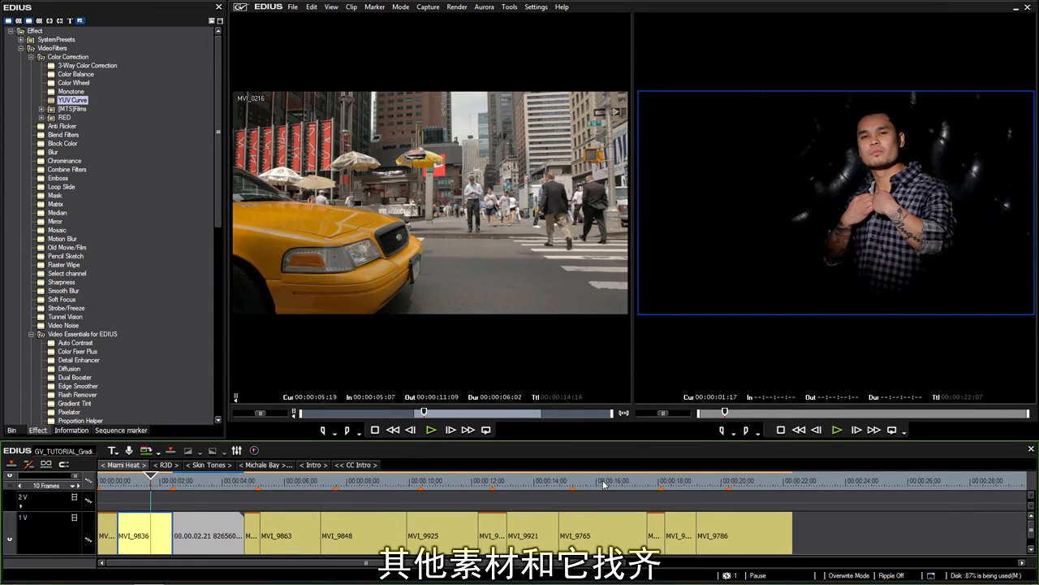
click(191, 484)
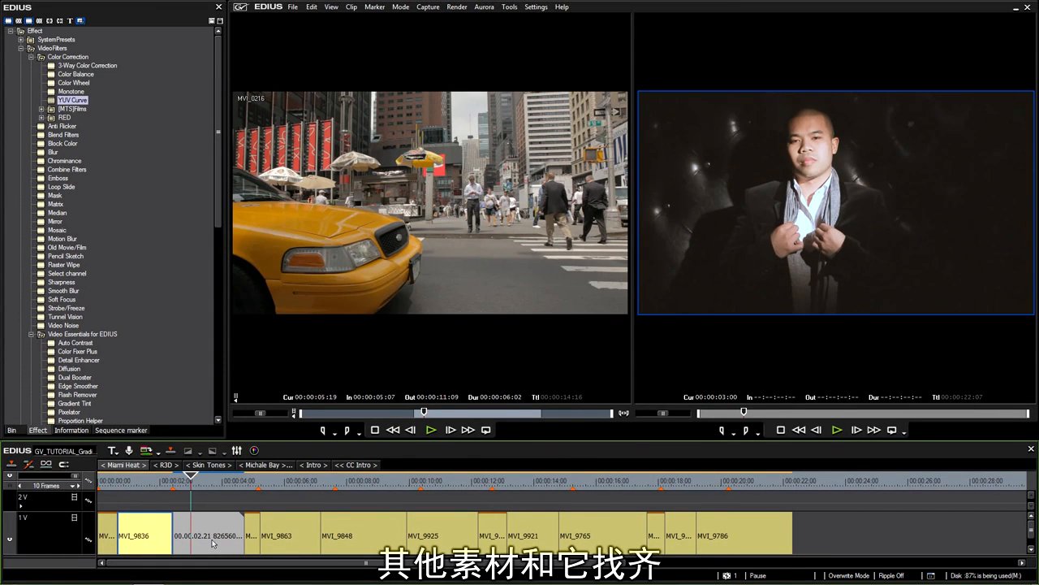
click(215, 543)
click(204, 486)
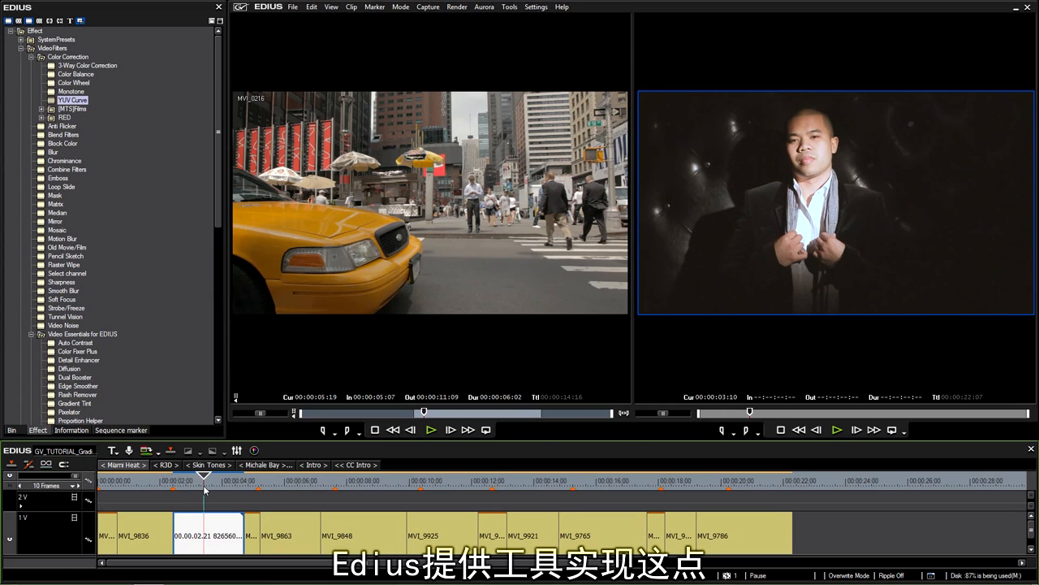
click(156, 486)
click(206, 485)
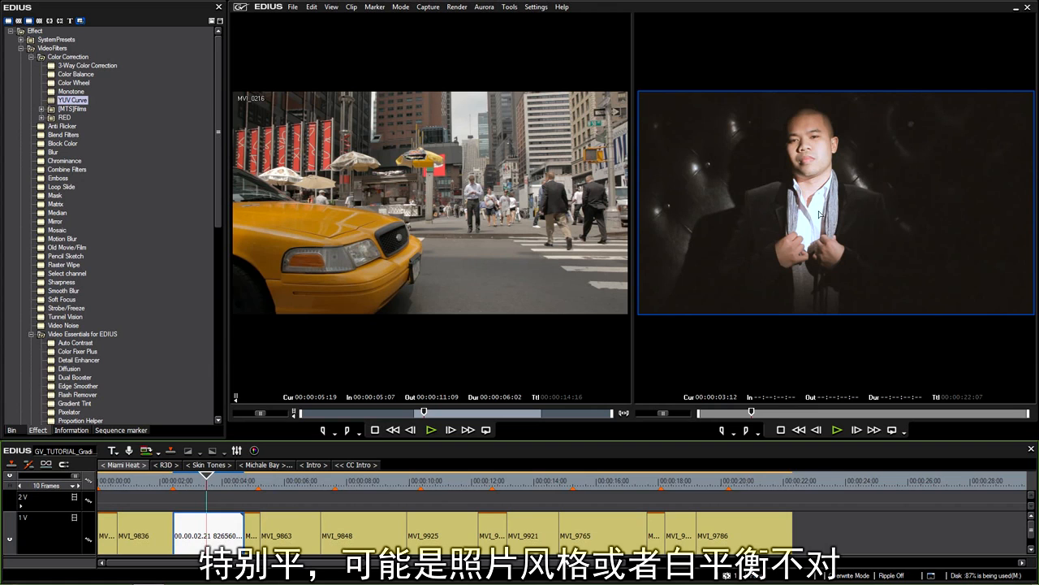
Drag the YUV Curve filter from the Effect palette onto the jacket clip
click(157, 486)
drag(157, 488, 195, 509)
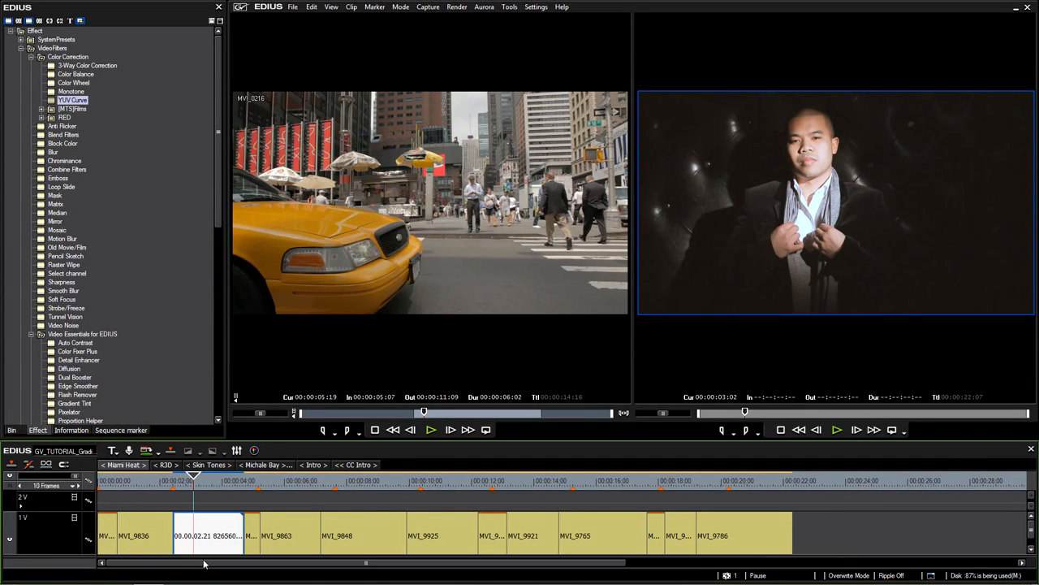
drag(71, 101, 218, 542)
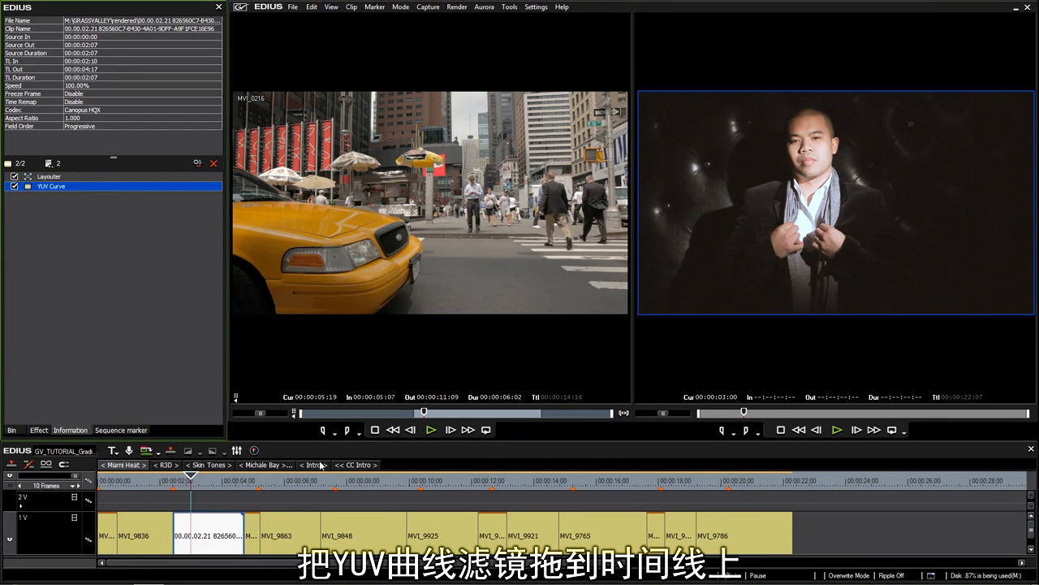
Open the jacket clip's YUV Curve settings, test split preview and Y-curve brightening, then reset to default
double_click(36, 191)
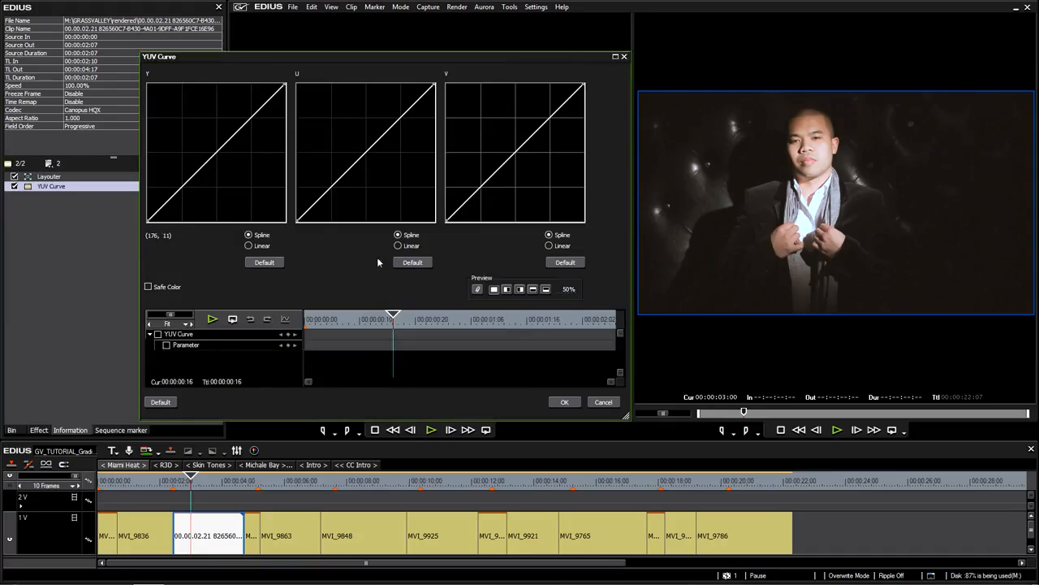
click(508, 291)
mouse_move(567, 294)
mouse_down()
mouse_move(571, 349)
mouse_move(562, 283)
mouse_up()
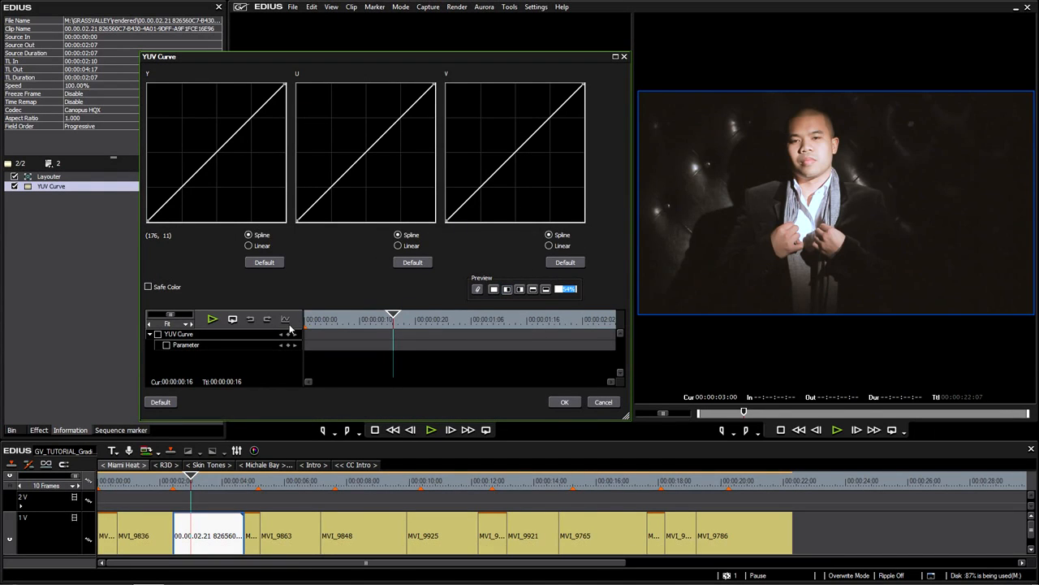
drag(216, 153, 203, 119)
drag(568, 290, 551, 311)
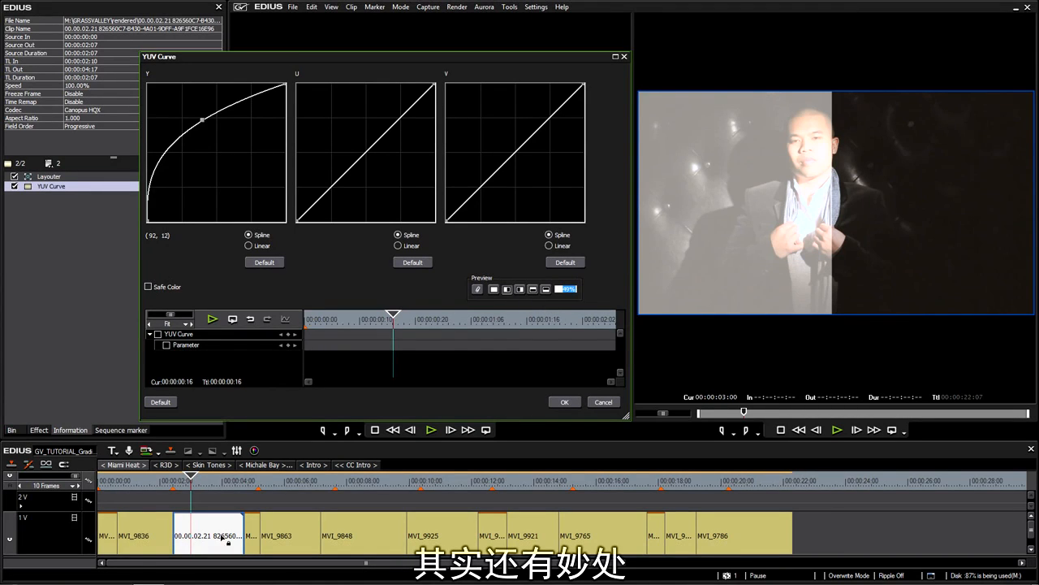
click(221, 538)
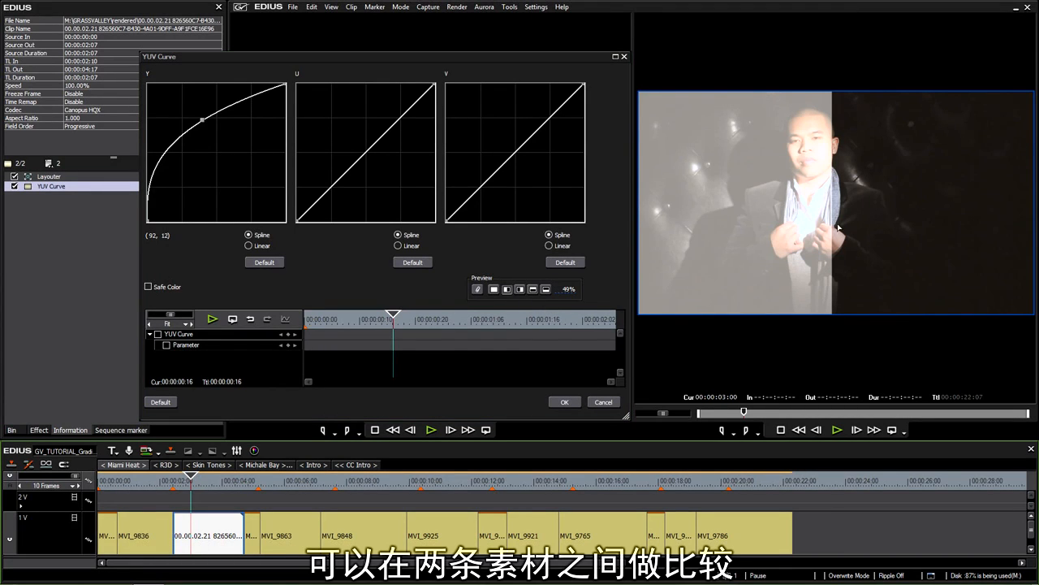
click(265, 262)
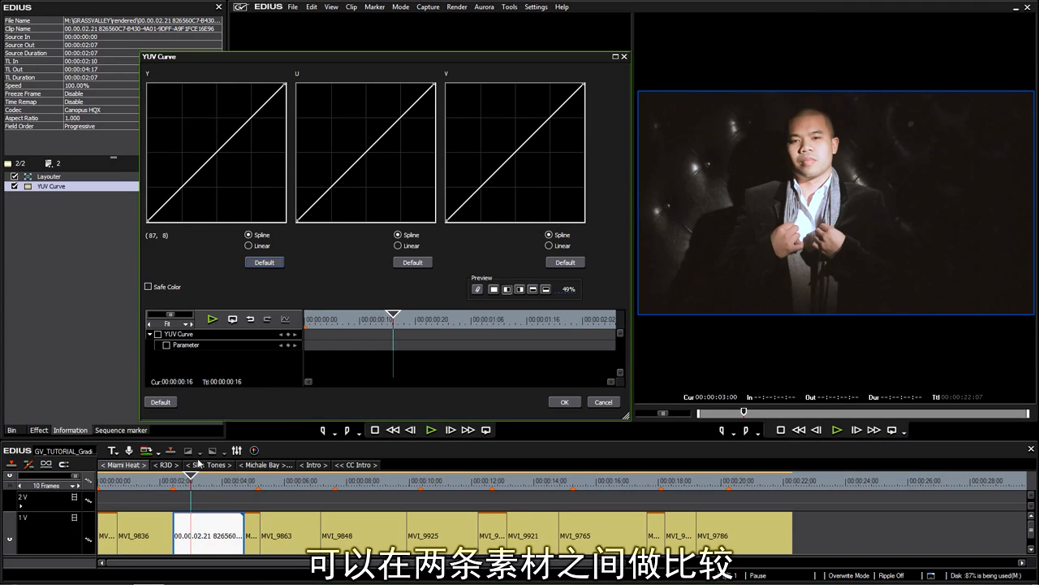
drag(213, 154, 174, 124)
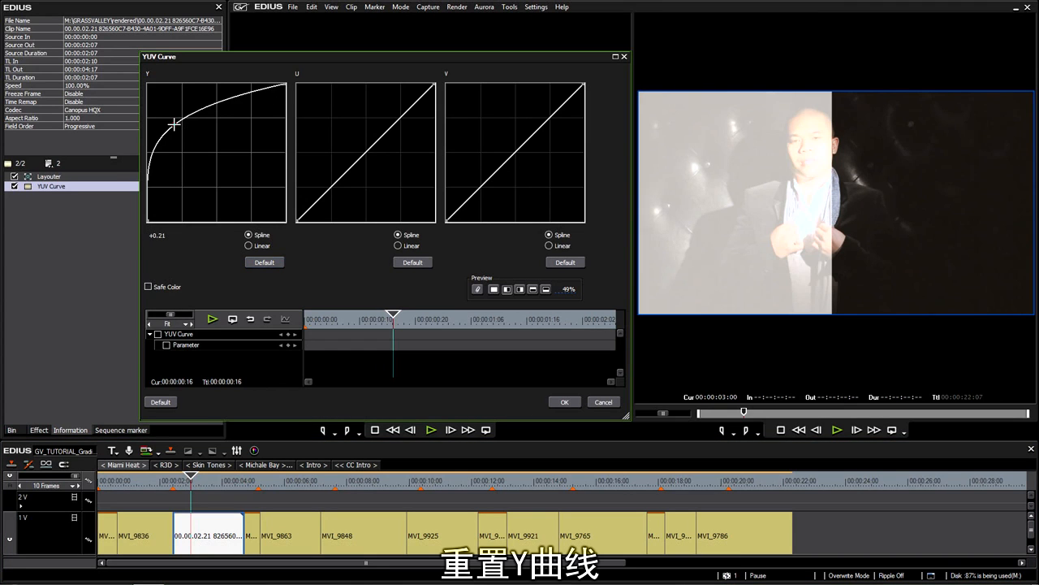
click(265, 262)
Move the playhead onto the plaid-shirt clip and select MVI_9836 as reference
click(169, 481)
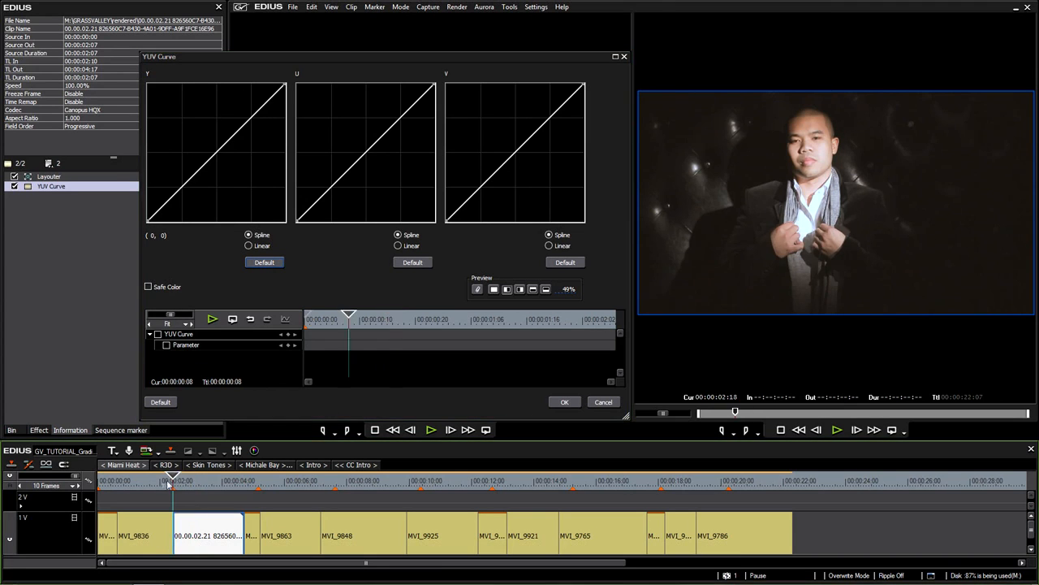
drag(169, 481, 153, 485)
click(142, 526)
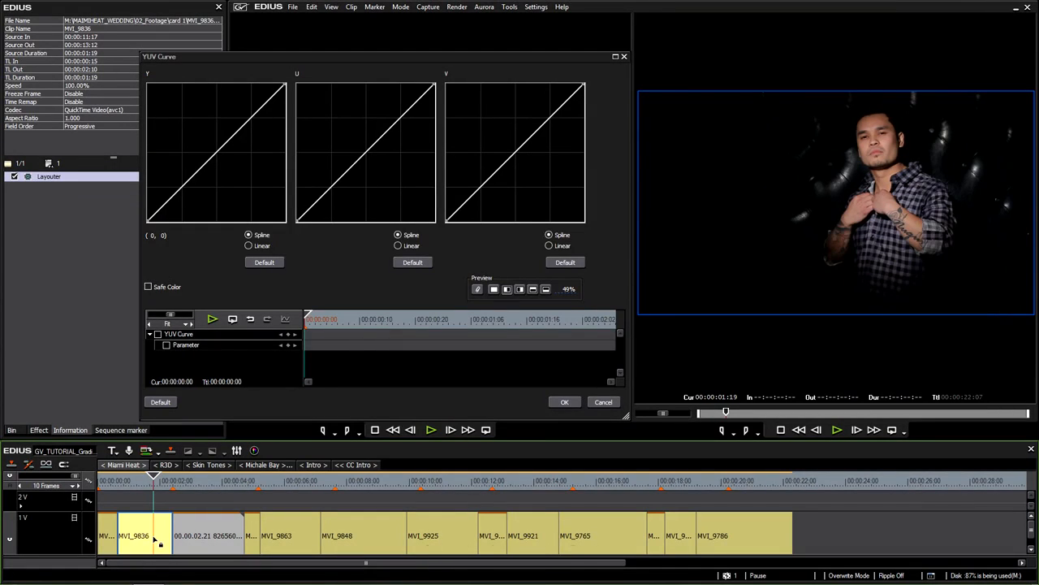
Lock a MVI_9836 reference frame and view the jacket clip beside it in side-by-side split
click(478, 289)
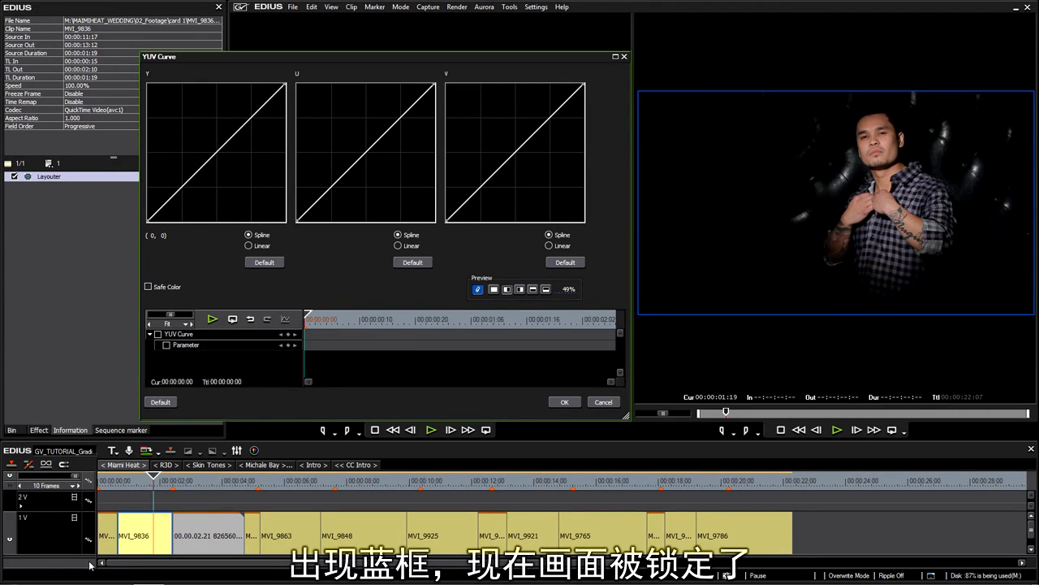
click(200, 481)
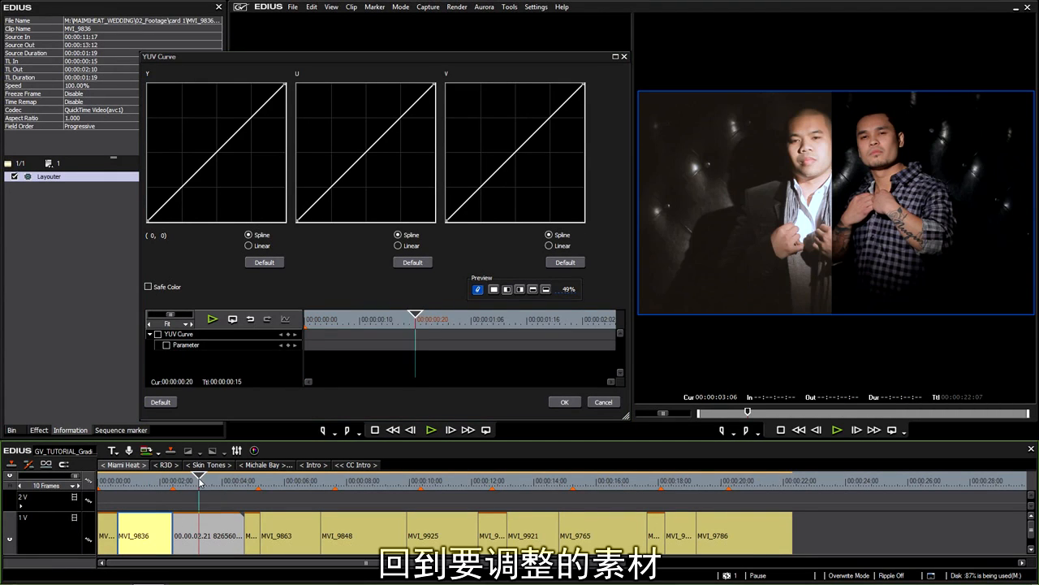
click(207, 525)
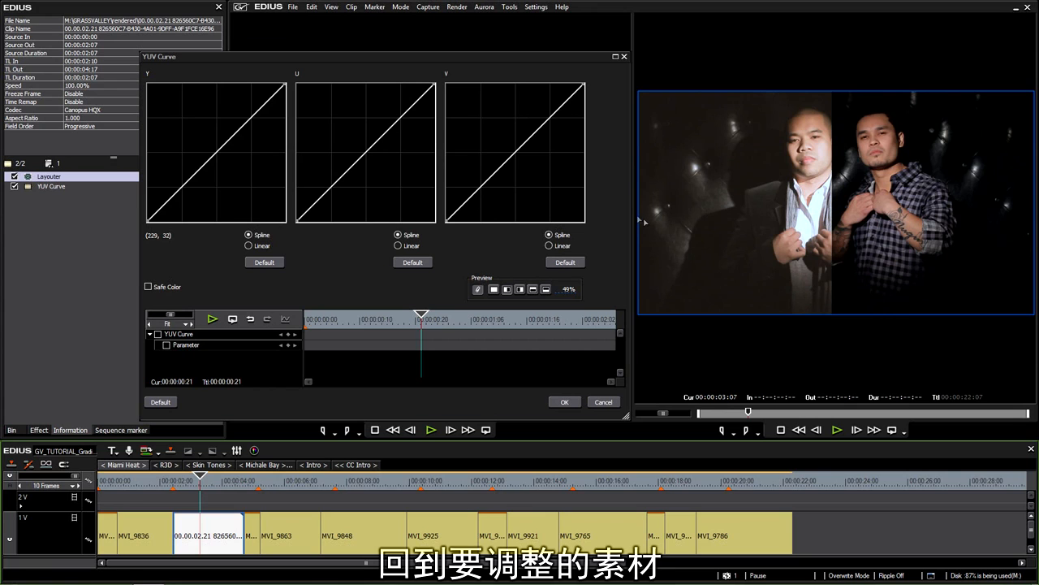
click(520, 292)
click(568, 290)
click(496, 291)
click(505, 290)
drag(571, 291, 524, 280)
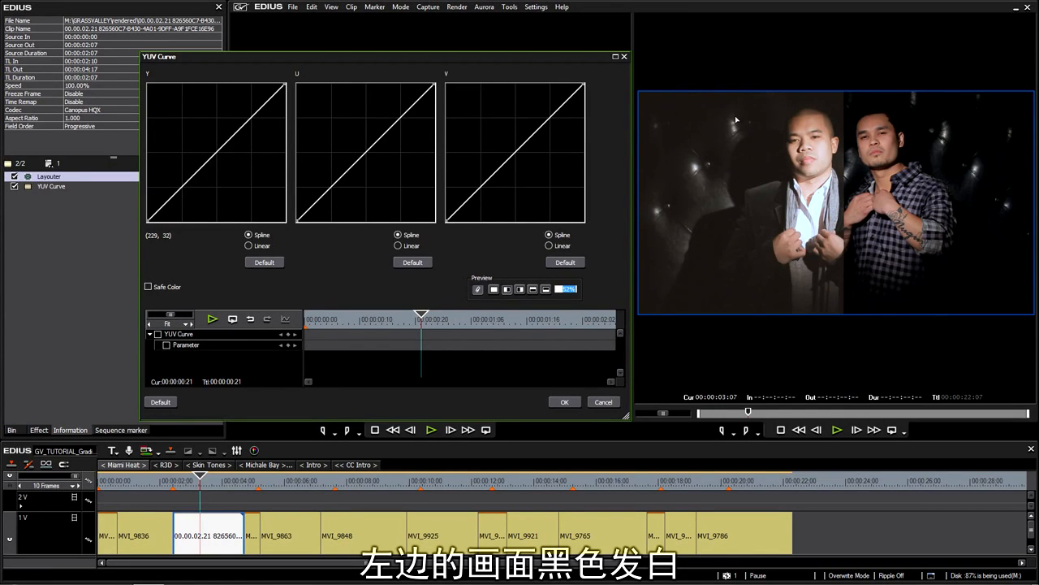
Try a first Y curve with crushed shadows and lifted midtones, adjusting the split divider
mouse_move(164, 203)
mouse_down()
mouse_move(169, 212)
mouse_move(169, 199)
mouse_up()
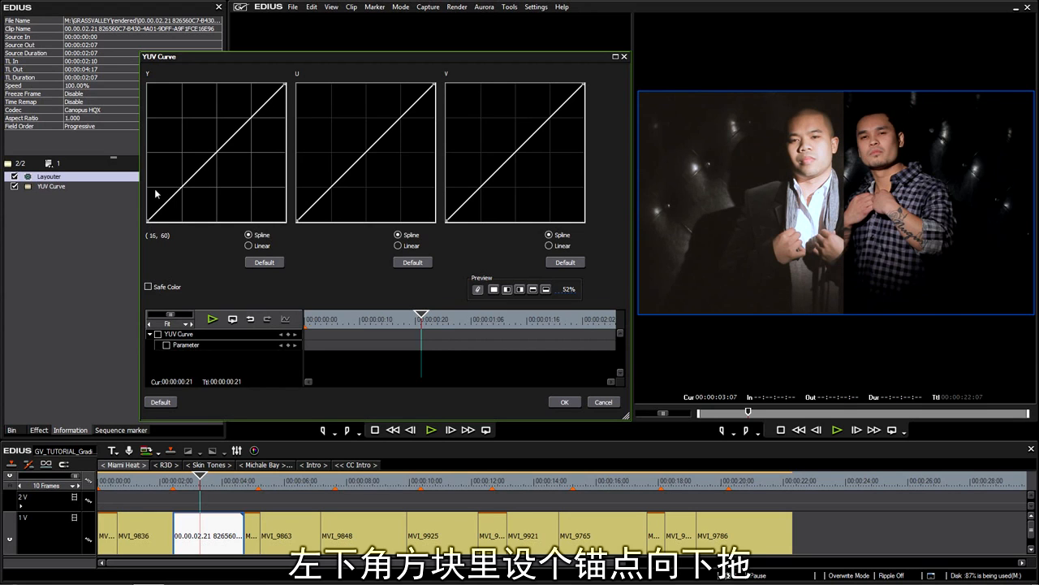
drag(161, 202, 173, 210)
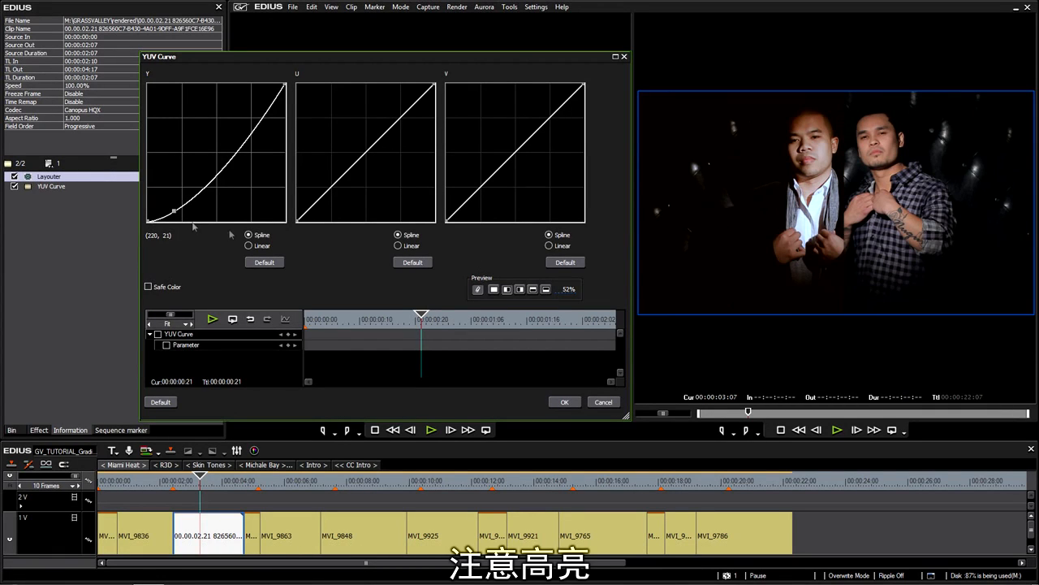
drag(172, 210, 179, 217)
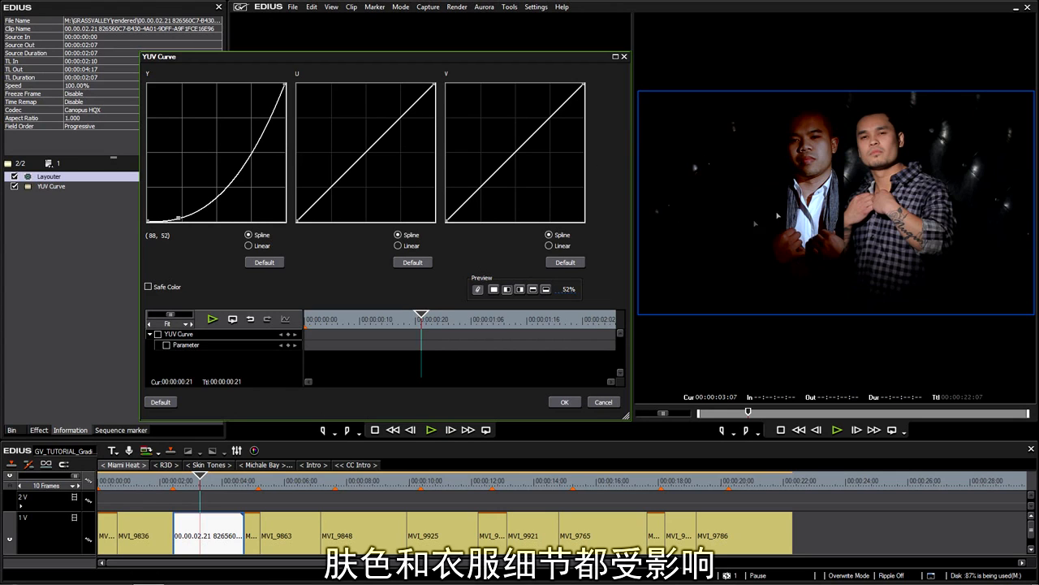
click(179, 216)
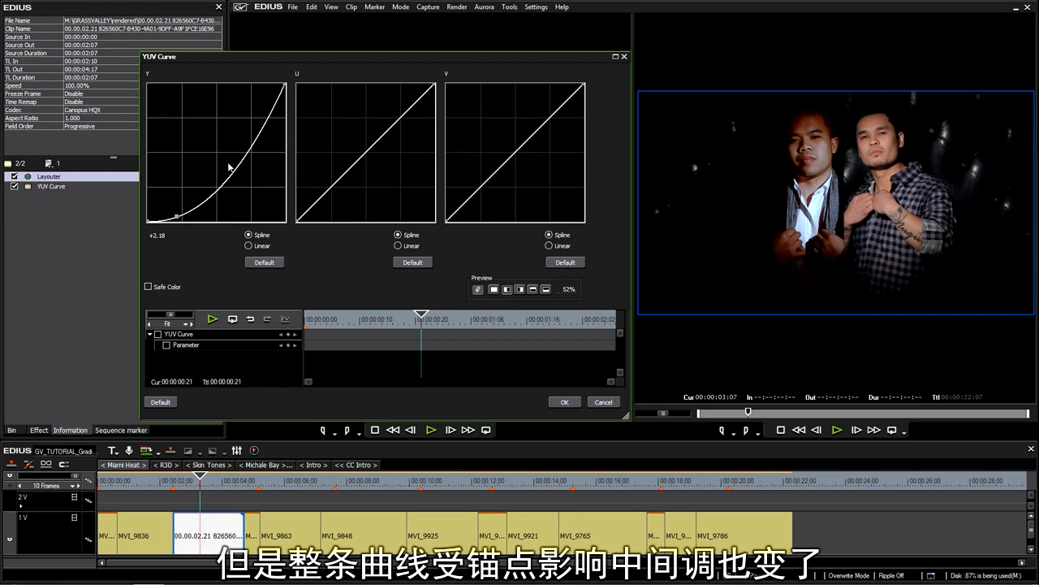
drag(236, 160, 217, 158)
drag(196, 192, 188, 192)
drag(217, 159, 227, 155)
drag(177, 217, 171, 216)
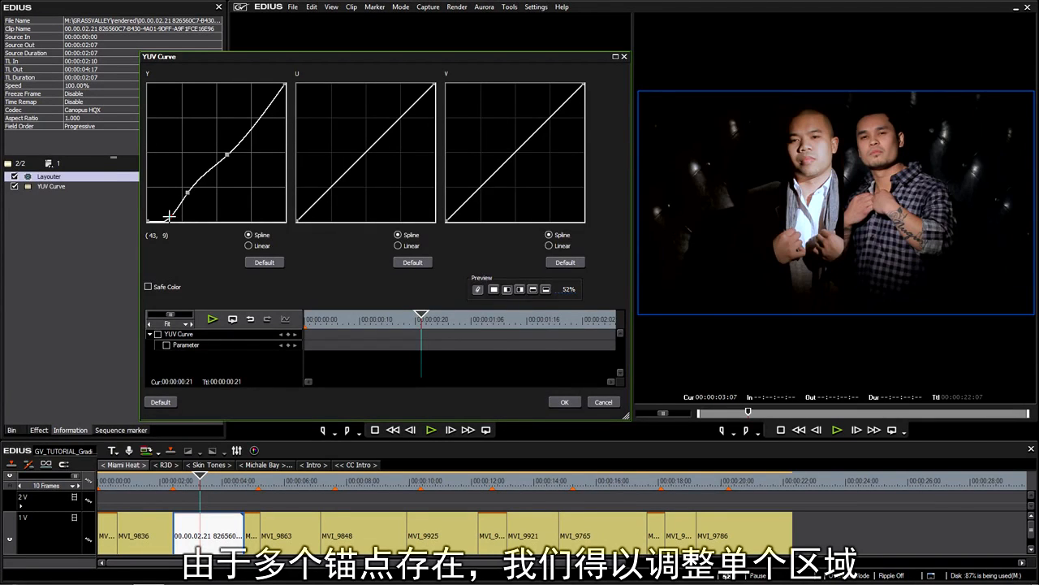
mouse_move(567, 290)
mouse_down()
mouse_move(570, 348)
mouse_move(562, 236)
mouse_move(563, 309)
mouse_move(552, 234)
mouse_move(559, 289)
mouse_move(559, 279)
mouse_up()
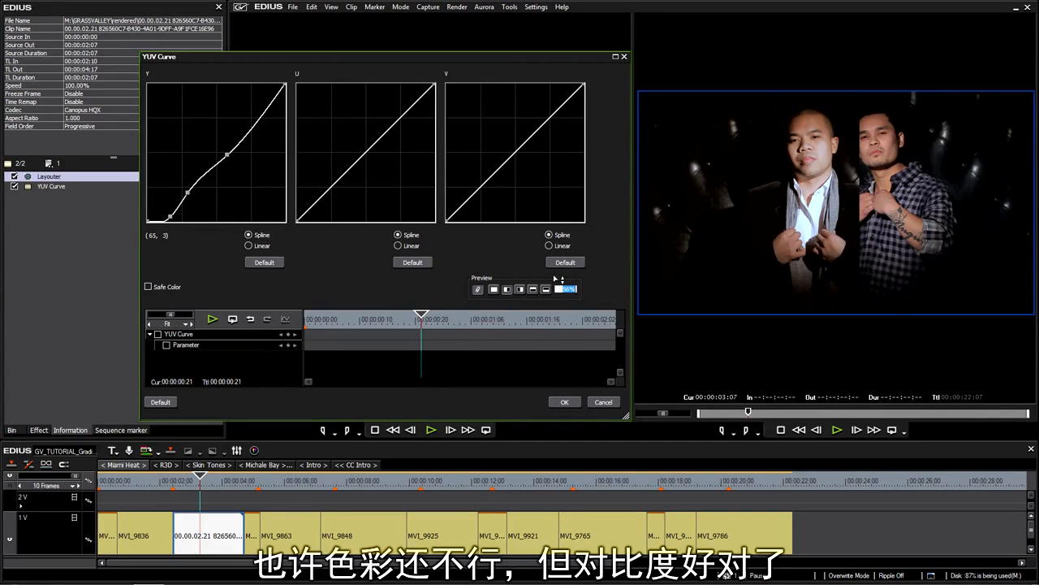
Reset the Y curve, rebuild it with darker shadows and lifted highlights, and apply with OK
click(265, 263)
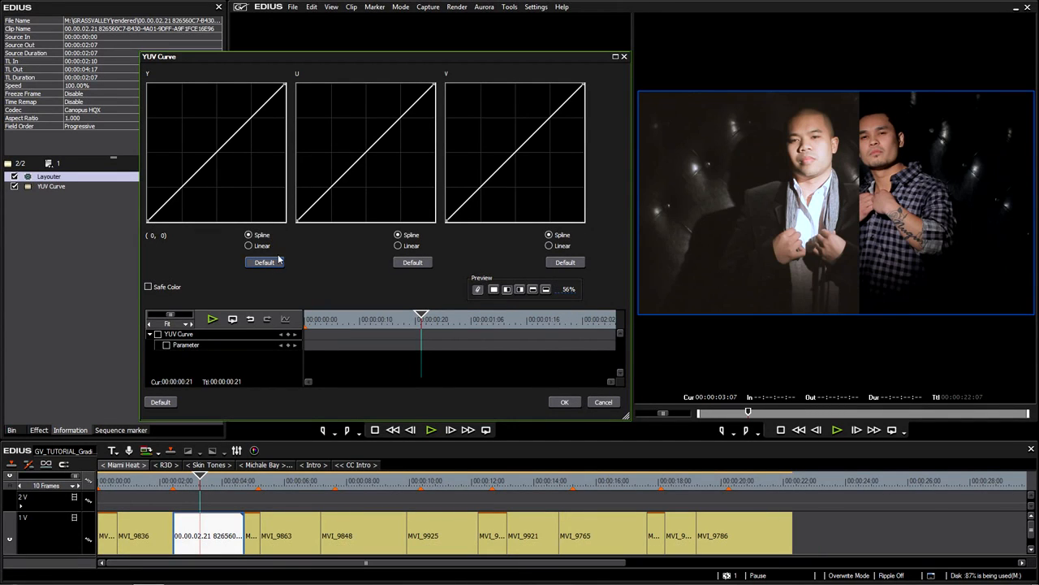
click(172, 204)
drag(173, 206, 176, 210)
drag(212, 178, 209, 169)
drag(175, 210, 176, 209)
drag(209, 170, 202, 176)
drag(230, 139, 238, 138)
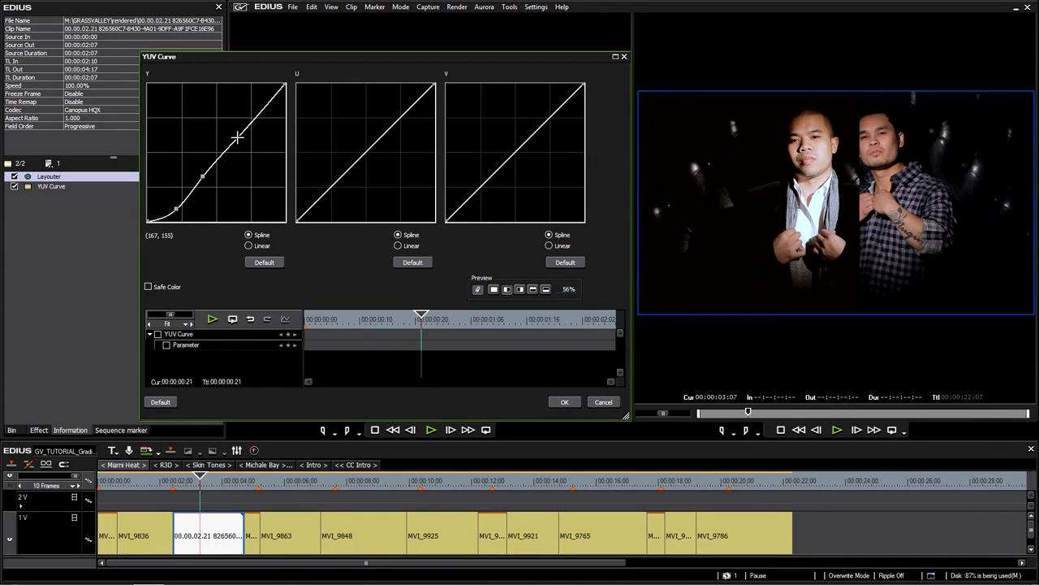
drag(176, 208, 174, 208)
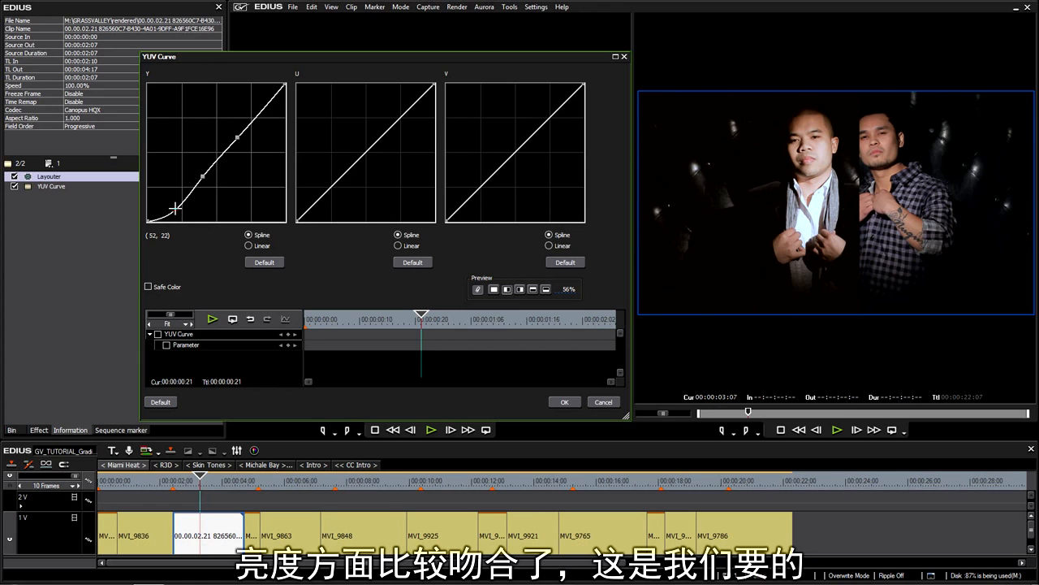
click(565, 401)
mouse_move(195, 480)
mouse_down()
mouse_move(157, 481)
mouse_move(197, 493)
mouse_move(165, 496)
mouse_move(189, 499)
mouse_up()
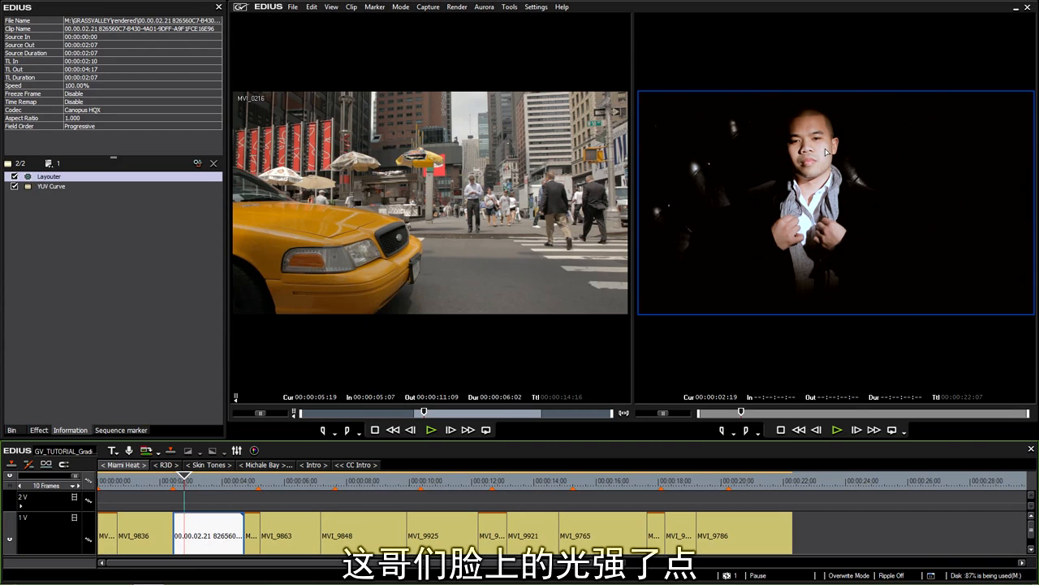
Reopen the interview clip's YUV Curve and lower the Y-curve highlight and midtone points, then click OK
mouse_move(185, 488)
mouse_down()
mouse_move(151, 489)
mouse_move(185, 496)
mouse_up()
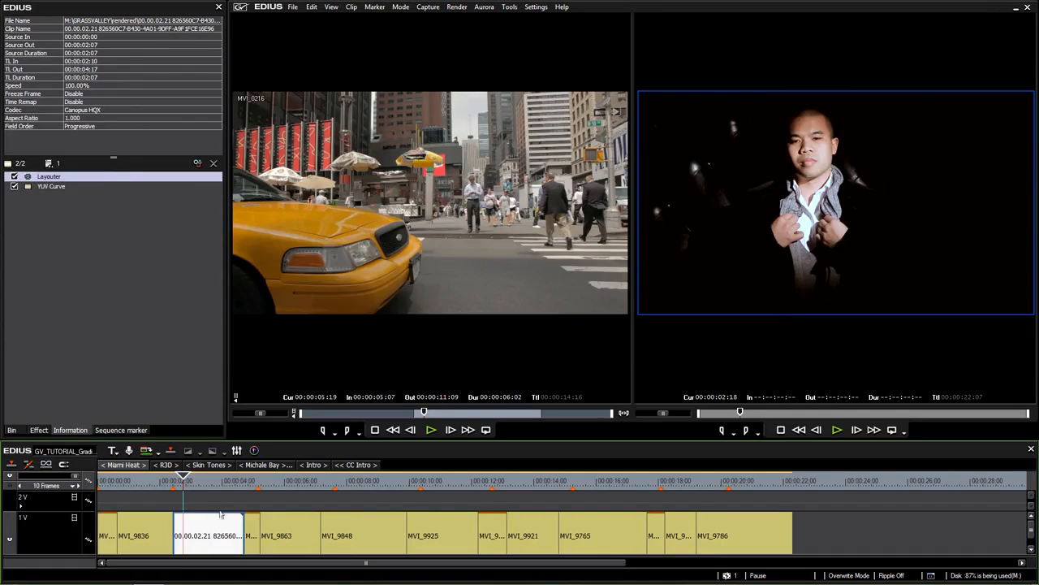
click(59, 188)
drag(266, 108, 245, 142)
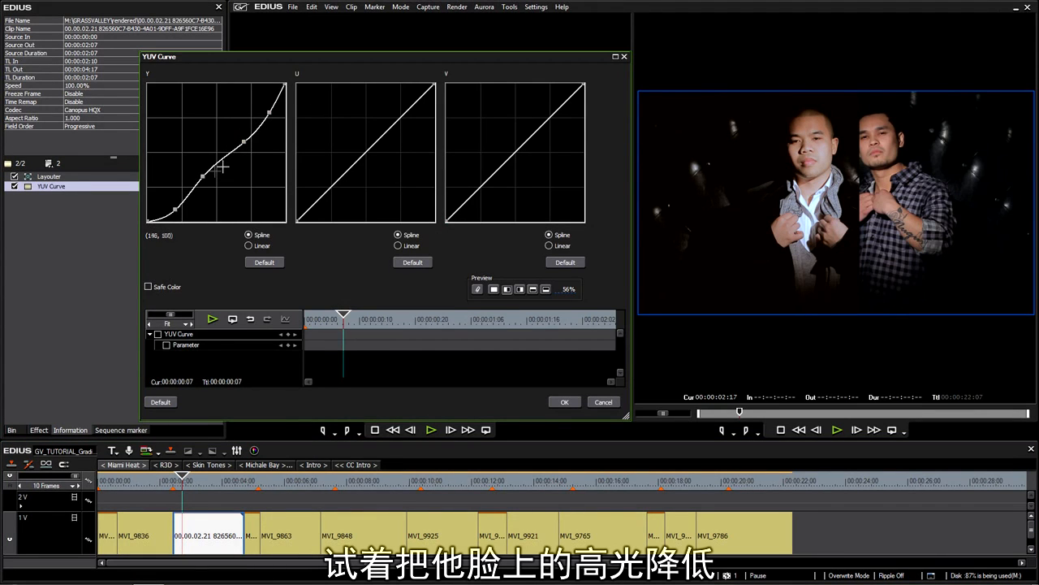
drag(204, 183, 205, 181)
mouse_move(244, 148)
mouse_down()
mouse_move(249, 156)
mouse_move(236, 141)
mouse_move(248, 149)
mouse_up()
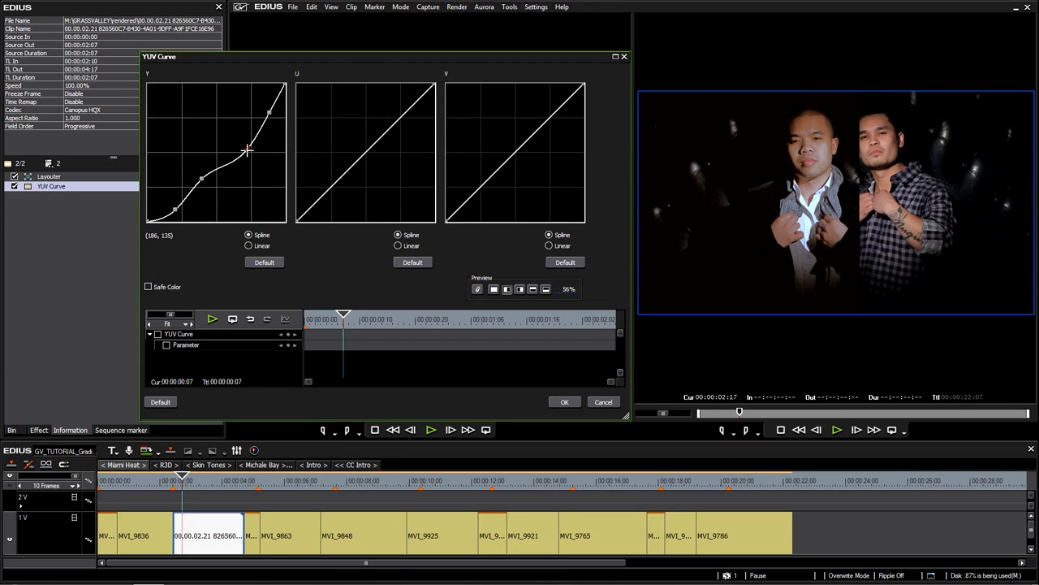
drag(203, 178, 208, 185)
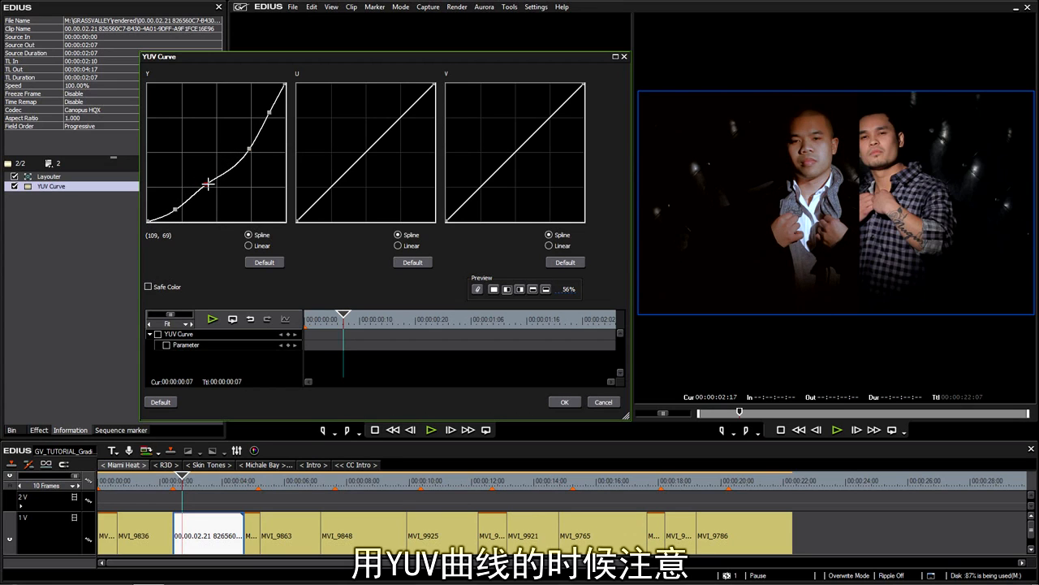
mouse_move(248, 148)
mouse_down()
mouse_move(237, 144)
mouse_move(259, 162)
mouse_move(241, 146)
mouse_up()
click(173, 208)
drag(178, 213, 206, 180)
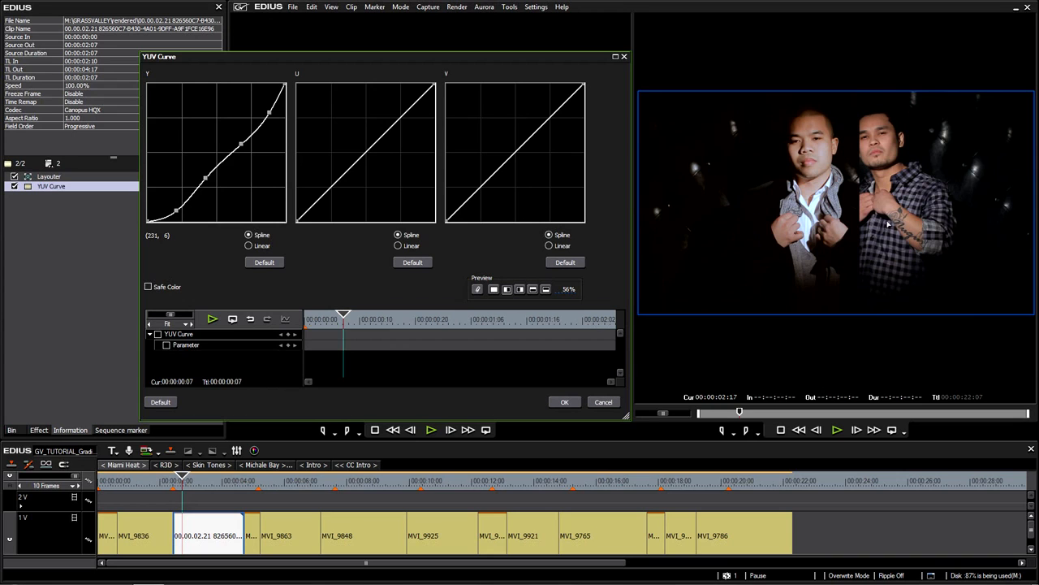
click(562, 402)
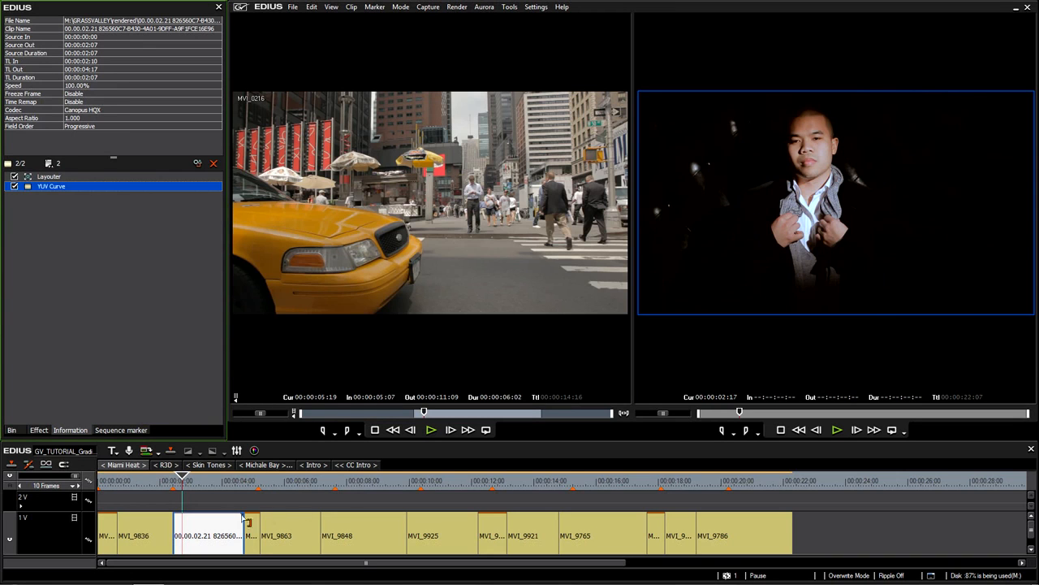
Reopen the YUV Curve settings and refine the lower shadow points on the Y curve
drag(191, 485, 183, 480)
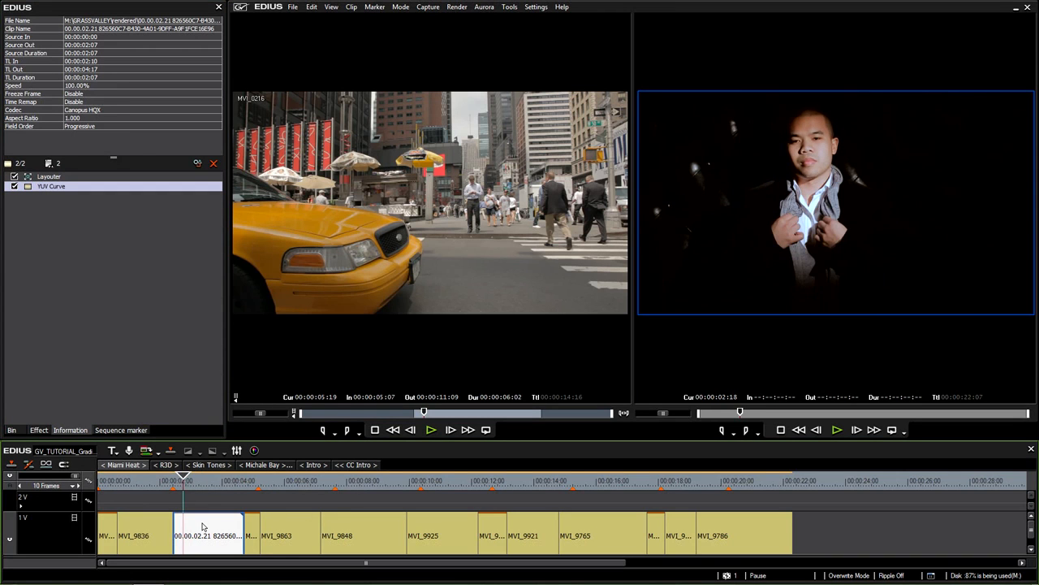
double_click(111, 189)
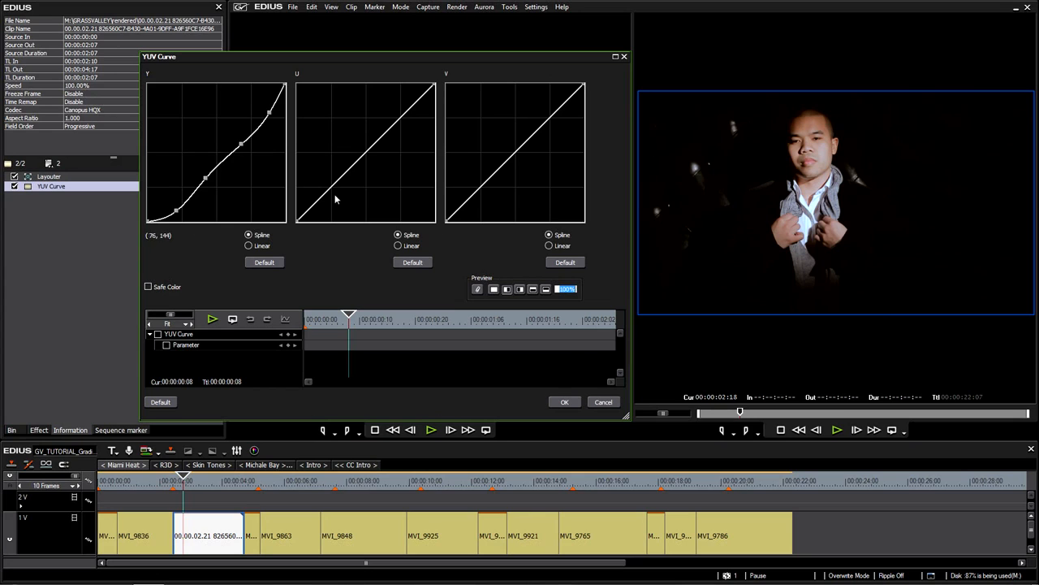
drag(176, 209, 179, 213)
drag(207, 177, 176, 212)
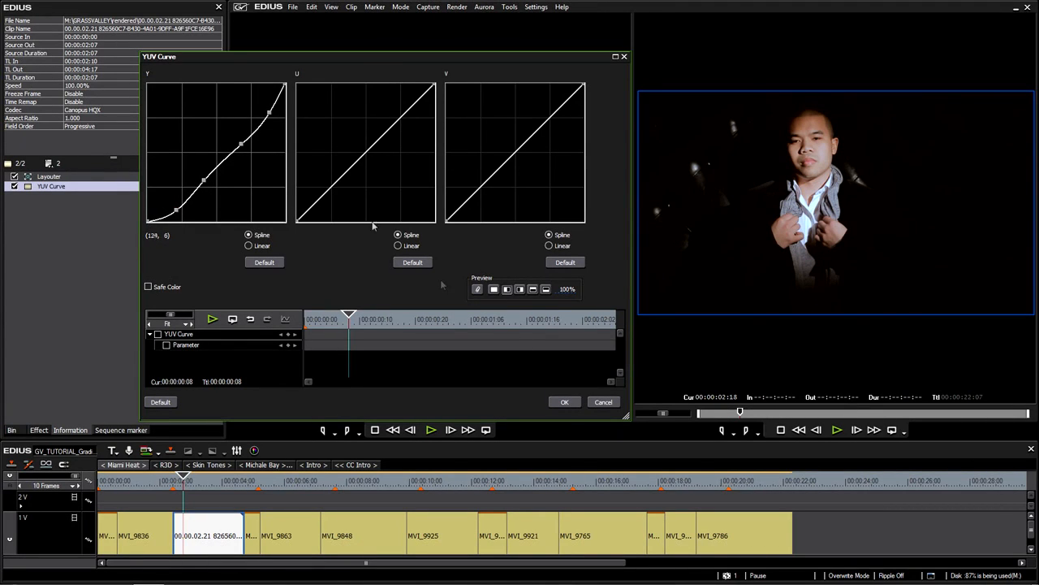
Set the before/after split preview to 54% and undo a test bend of the U curve
drag(568, 290, 575, 405)
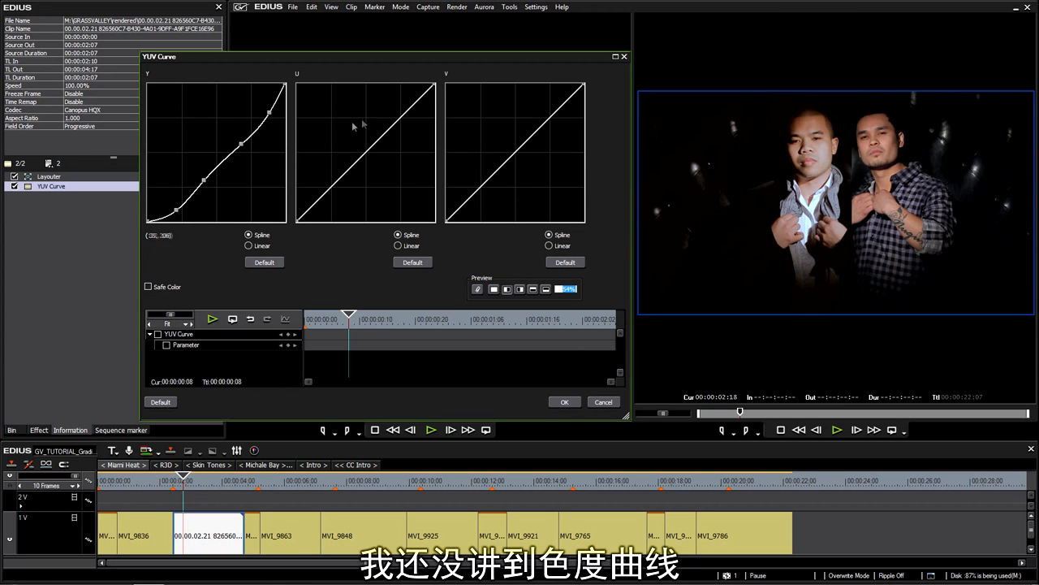
drag(348, 158, 412, 170)
key(ctrl+z)
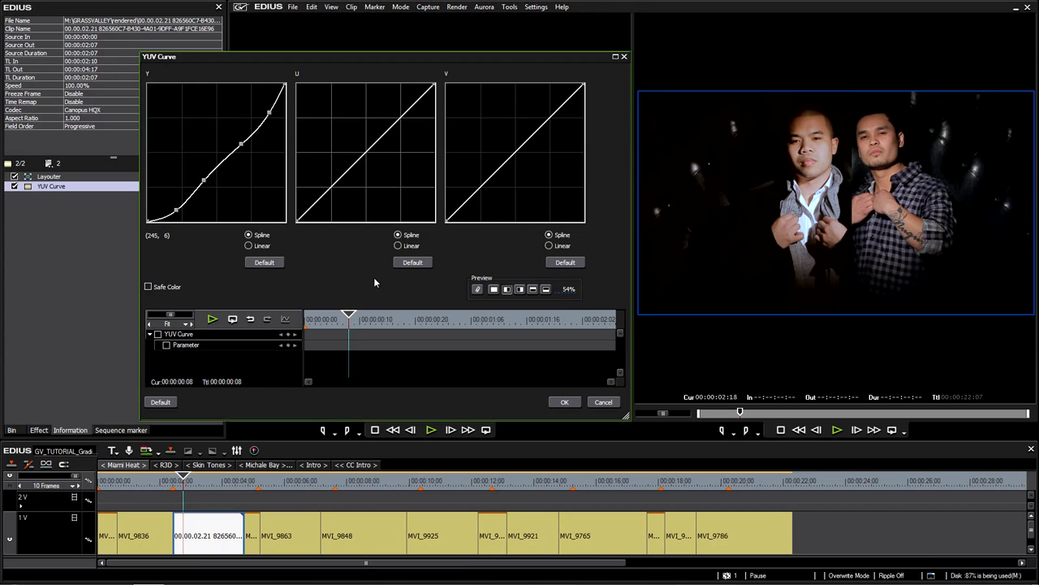
drag(325, 195, 326, 207)
drag(396, 130, 403, 102)
drag(476, 202, 477, 210)
drag(559, 118, 544, 104)
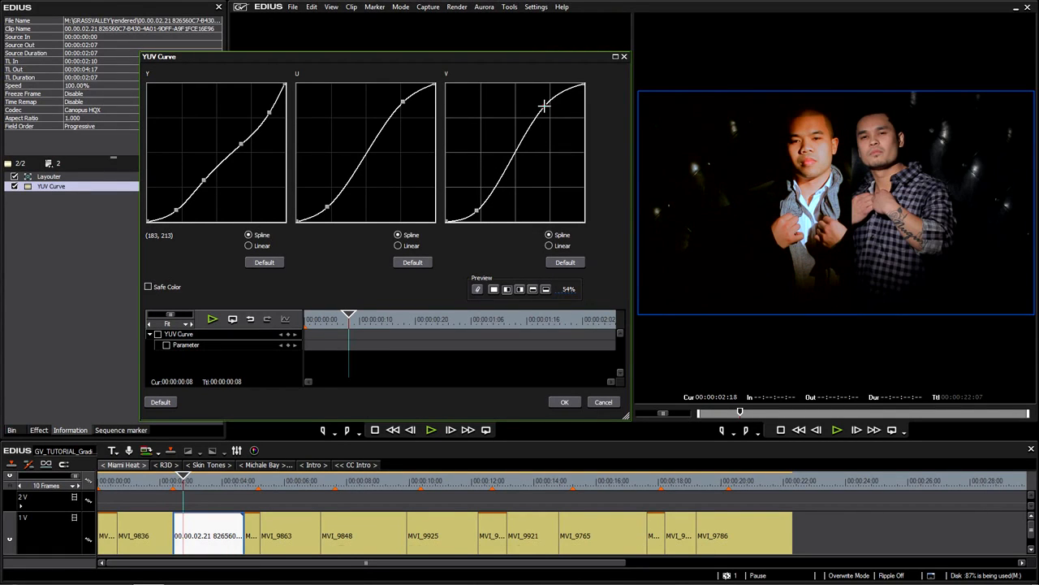
drag(477, 211, 476, 211)
drag(328, 209, 329, 206)
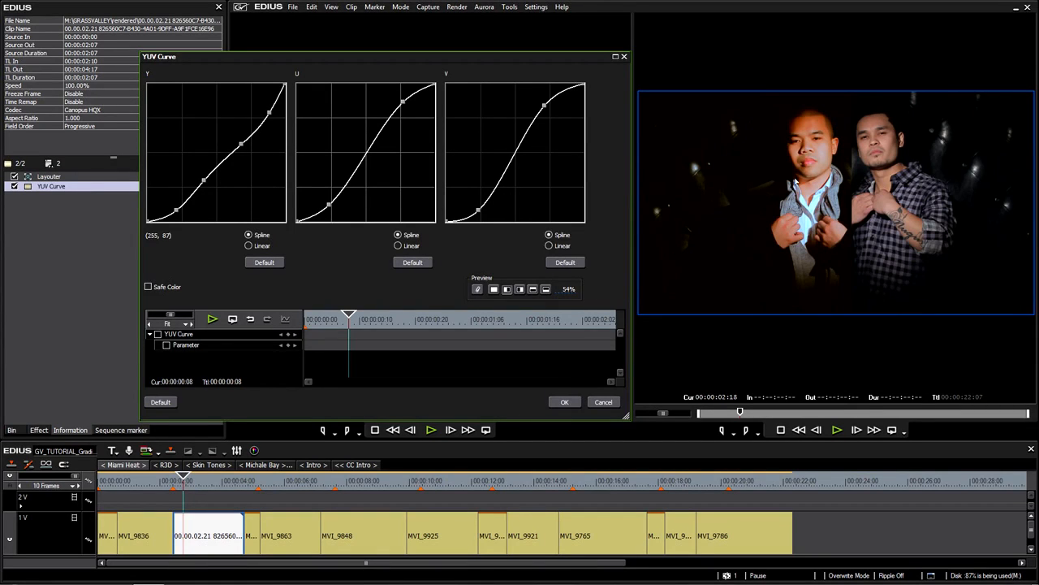
drag(402, 101, 398, 102)
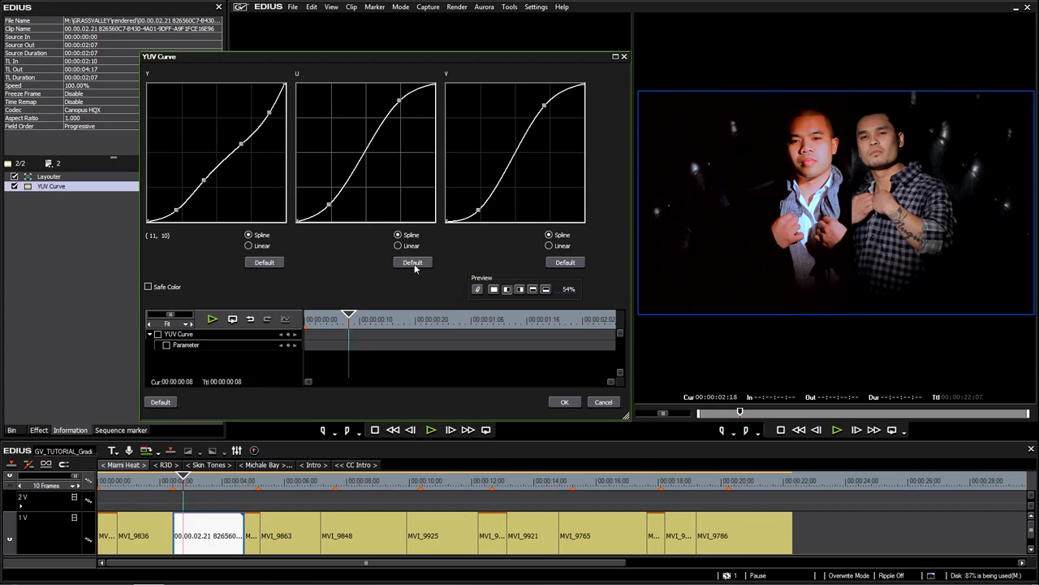
click(412, 262)
click(563, 263)
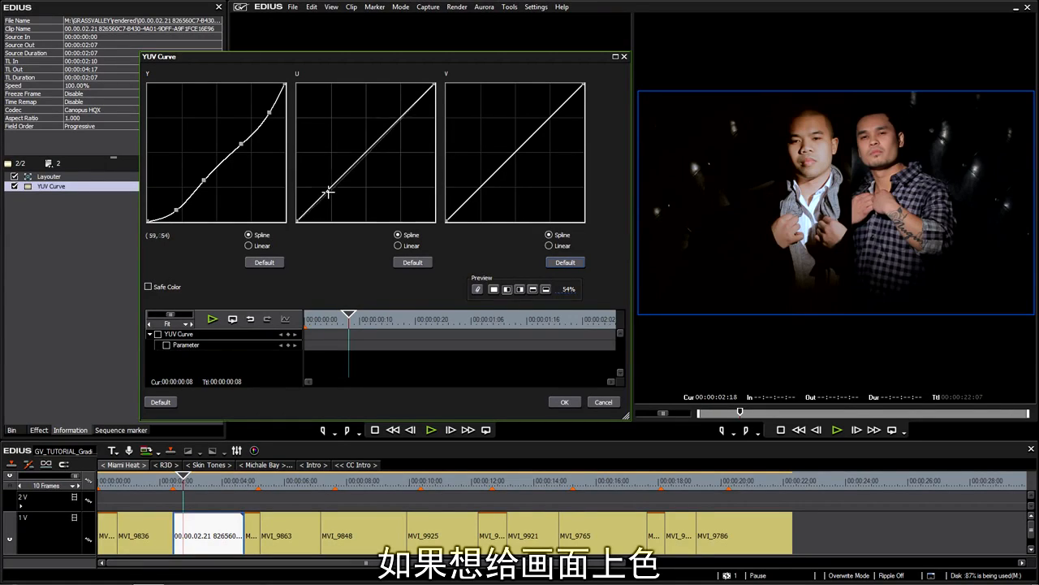
Add two slight anchor points on the V curve and one on the U curve to nudge chroma
drag(325, 189, 456, 118)
mouse_move(541, 121)
mouse_down()
mouse_move(549, 111)
mouse_move(549, 120)
mouse_up()
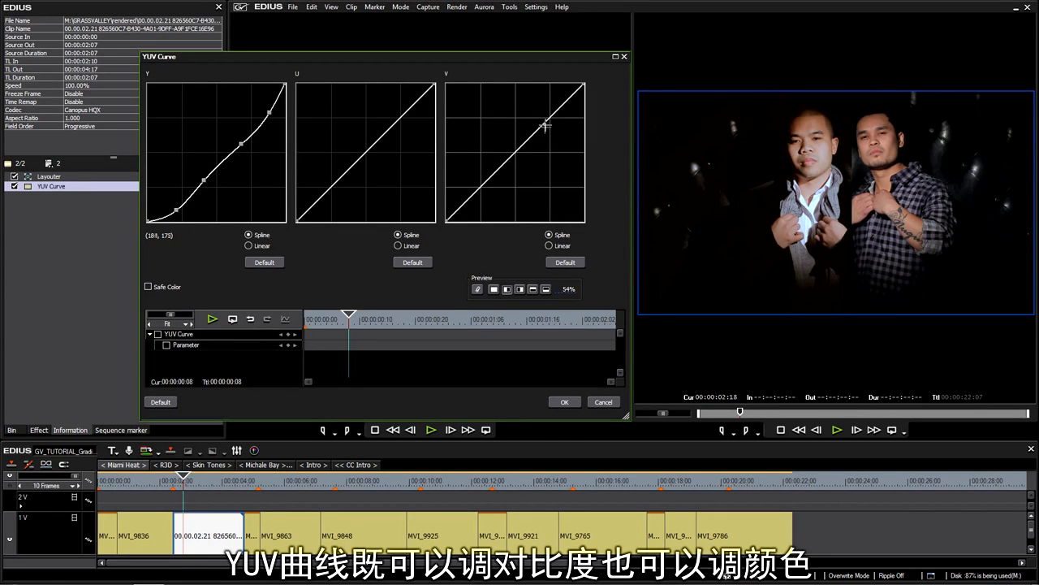
drag(545, 127, 546, 124)
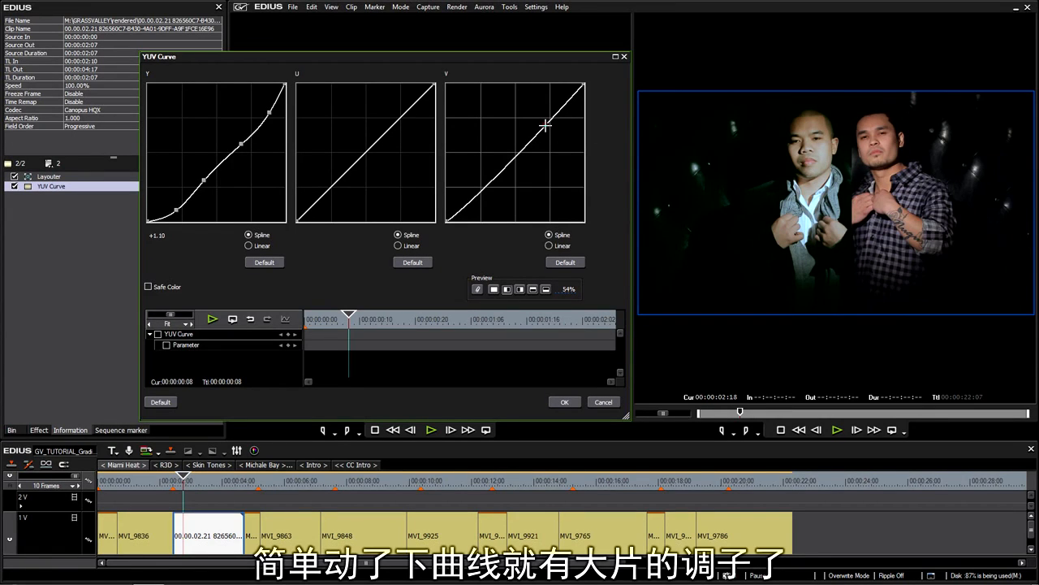
drag(545, 125, 544, 124)
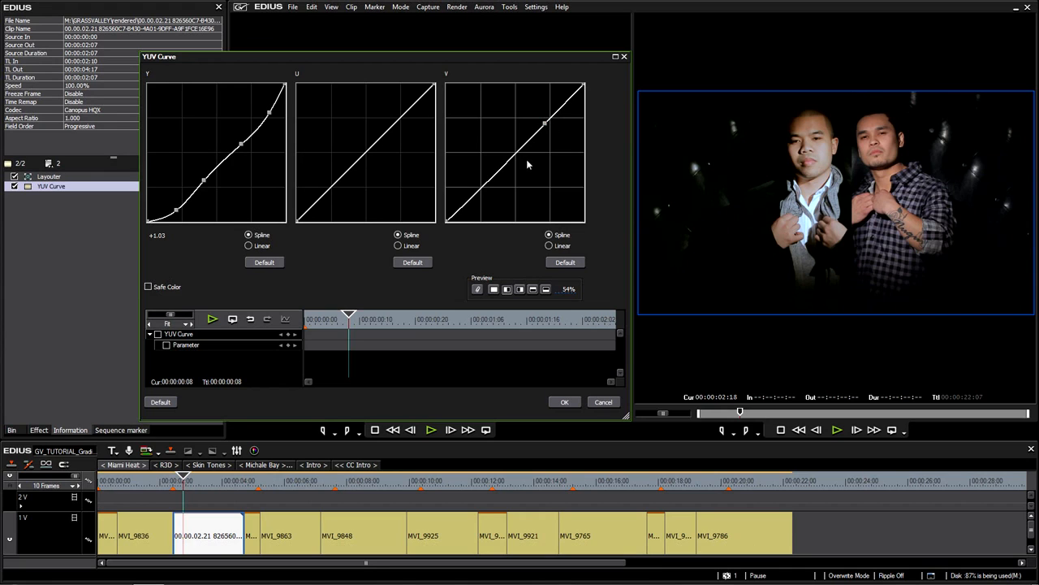
drag(488, 180, 486, 179)
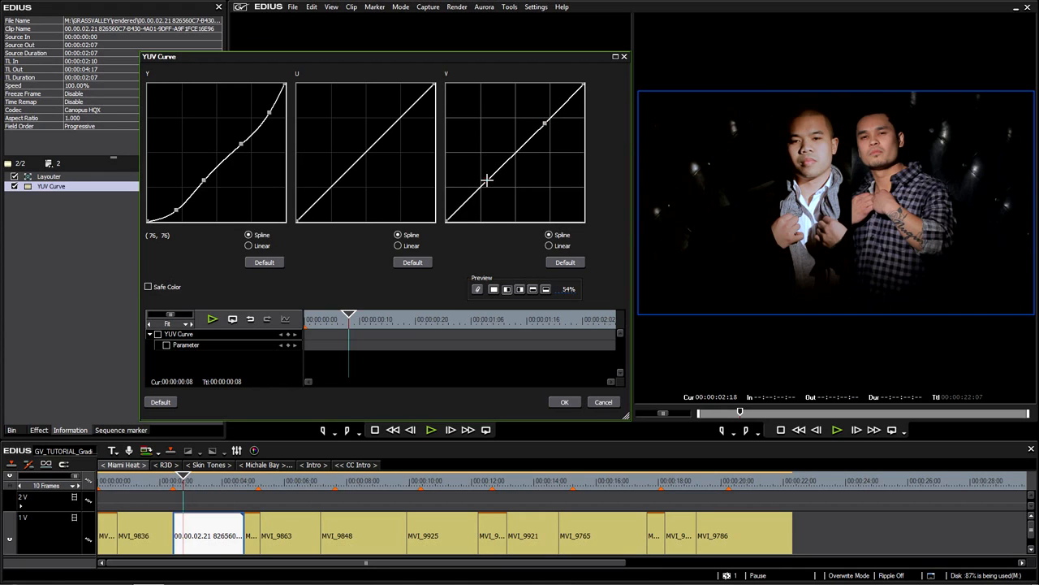
drag(543, 125, 548, 123)
drag(401, 116, 399, 116)
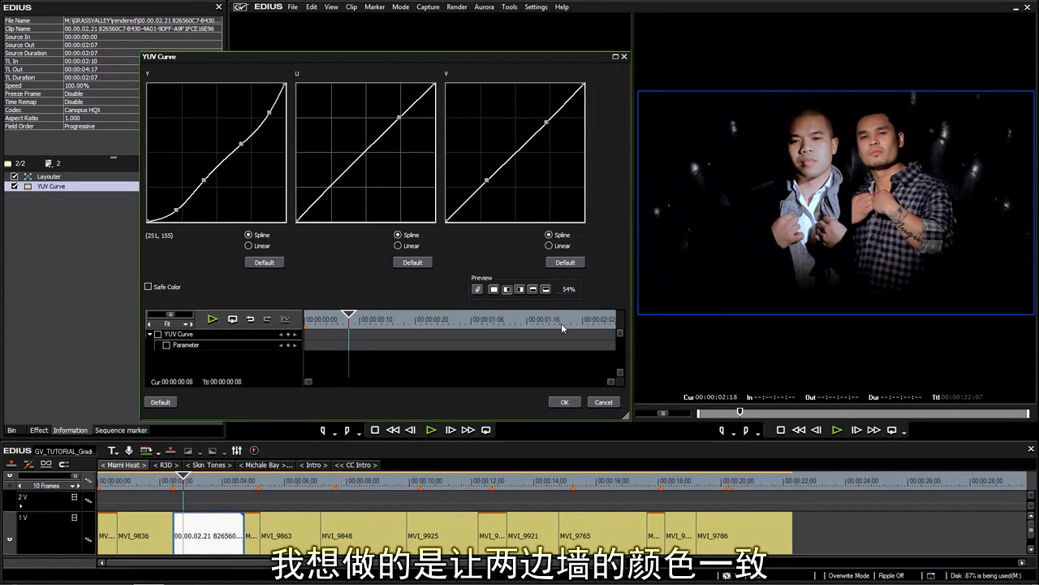
Reset the U and V curves to default, test bending and deleting points, then reset U again
click(413, 262)
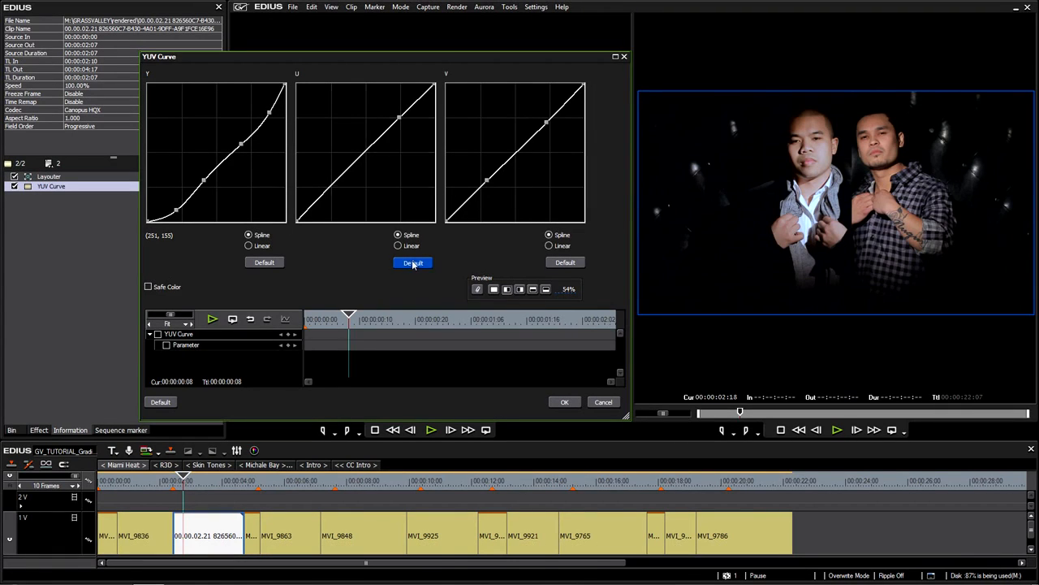
click(565, 261)
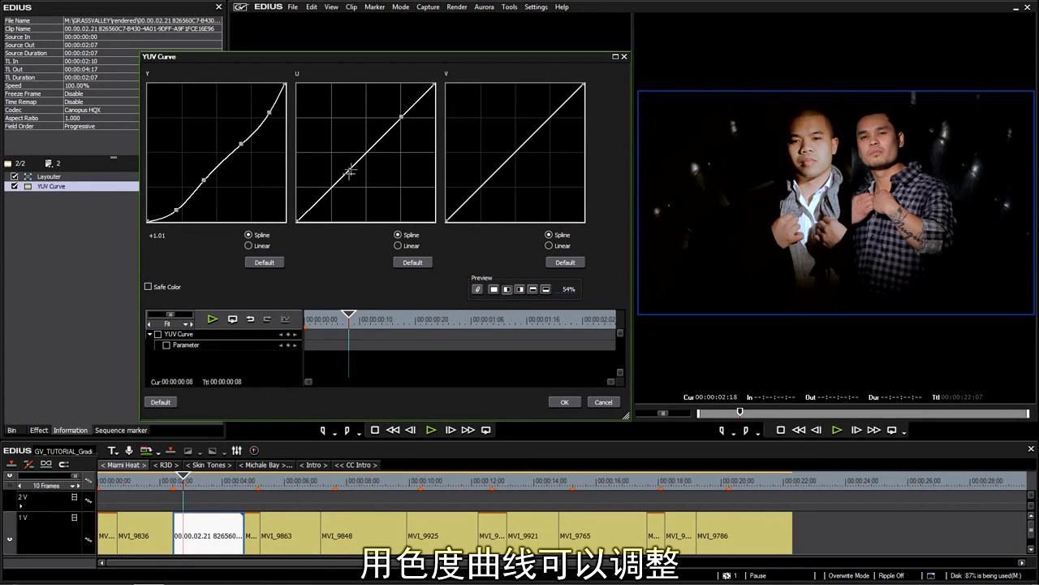
drag(380, 135, 374, 112)
right_click(374, 112)
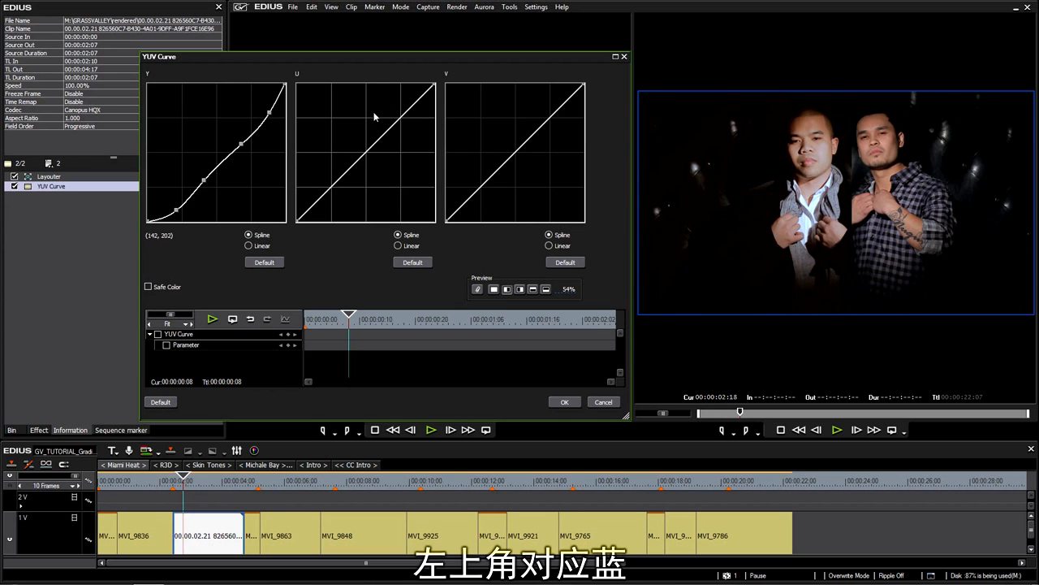
mouse_move(540, 122)
mouse_down()
mouse_move(569, 139)
mouse_move(546, 133)
mouse_up()
right_click(545, 133)
drag(374, 135, 358, 120)
drag(532, 139, 548, 155)
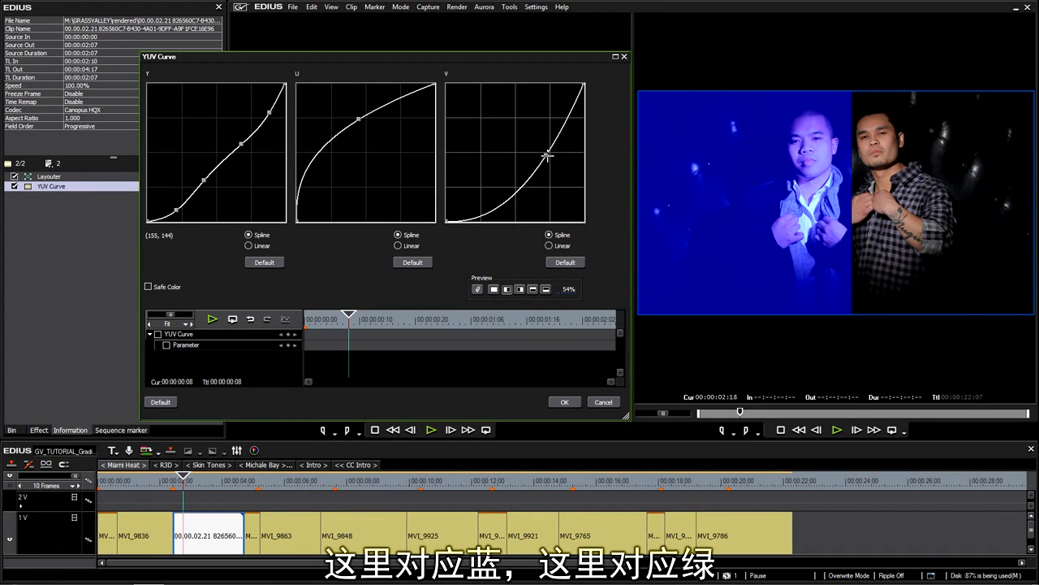
click(412, 262)
Reset the V curve, then make small bends to the U and V curves for chroma balance
click(565, 263)
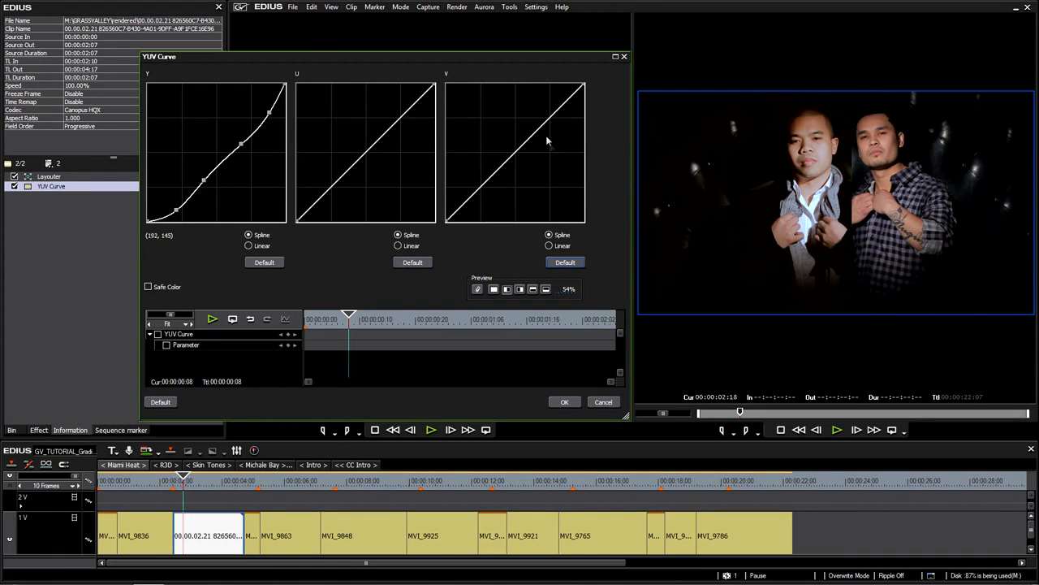
drag(536, 131, 536, 131)
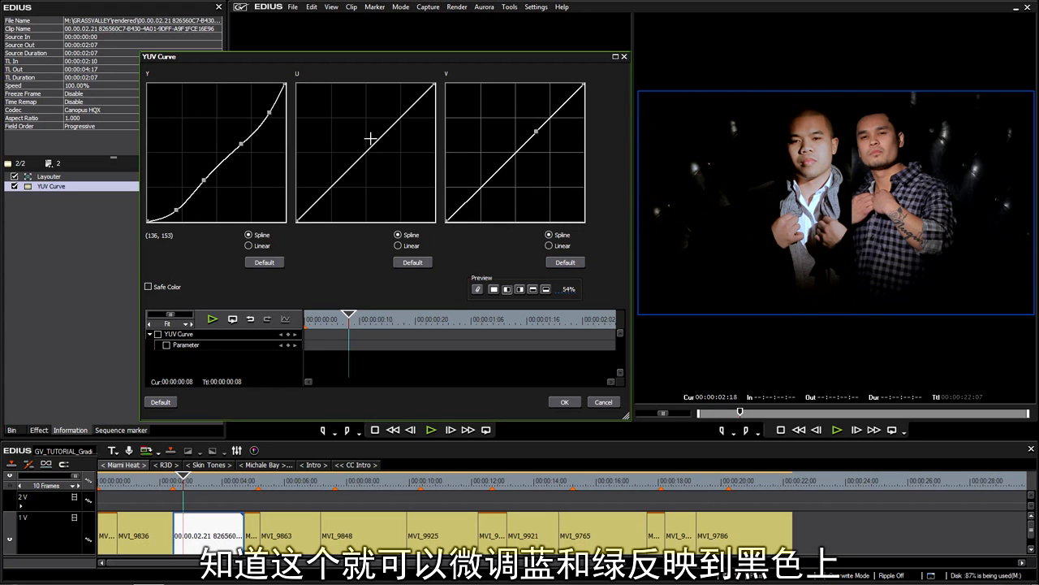
drag(371, 139, 375, 140)
drag(326, 190, 330, 193)
drag(536, 131, 537, 132)
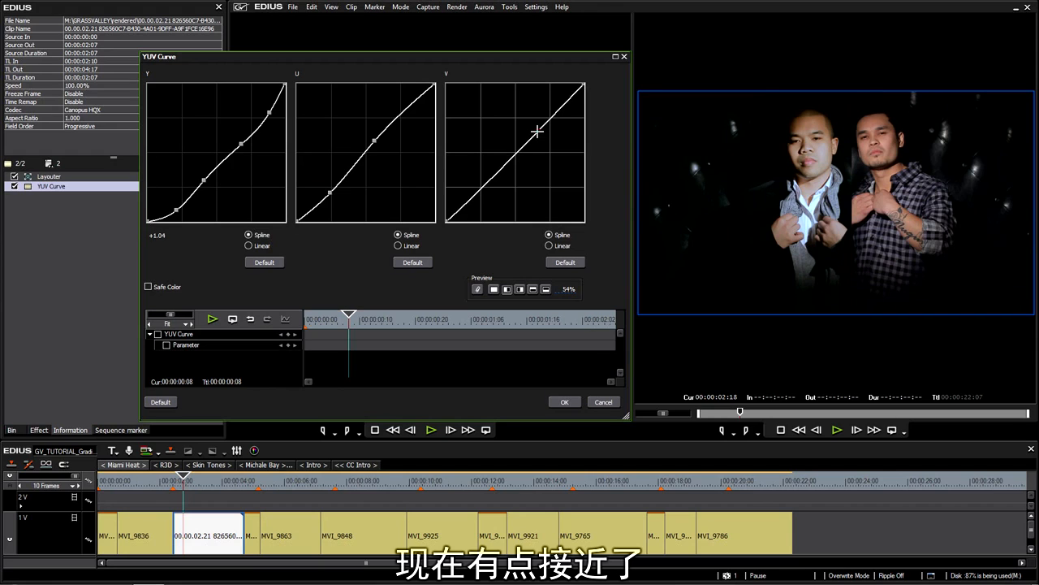
drag(485, 185, 483, 182)
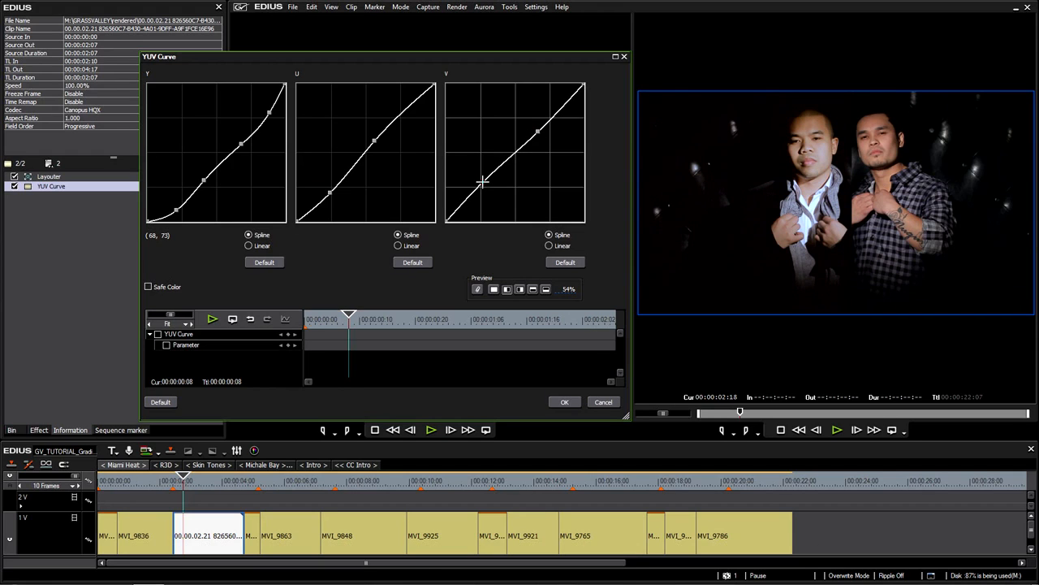
drag(536, 132, 538, 132)
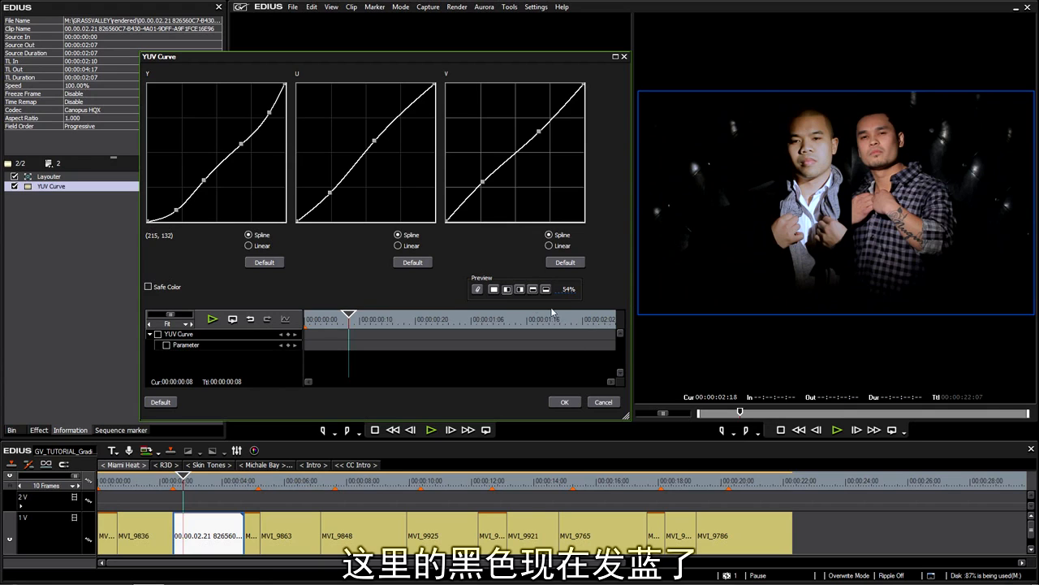
mouse_move(573, 291)
mouse_down()
mouse_move(584, 424)
mouse_move(588, 144)
mouse_move(580, 350)
mouse_move(561, 243)
mouse_move(571, 285)
mouse_up()
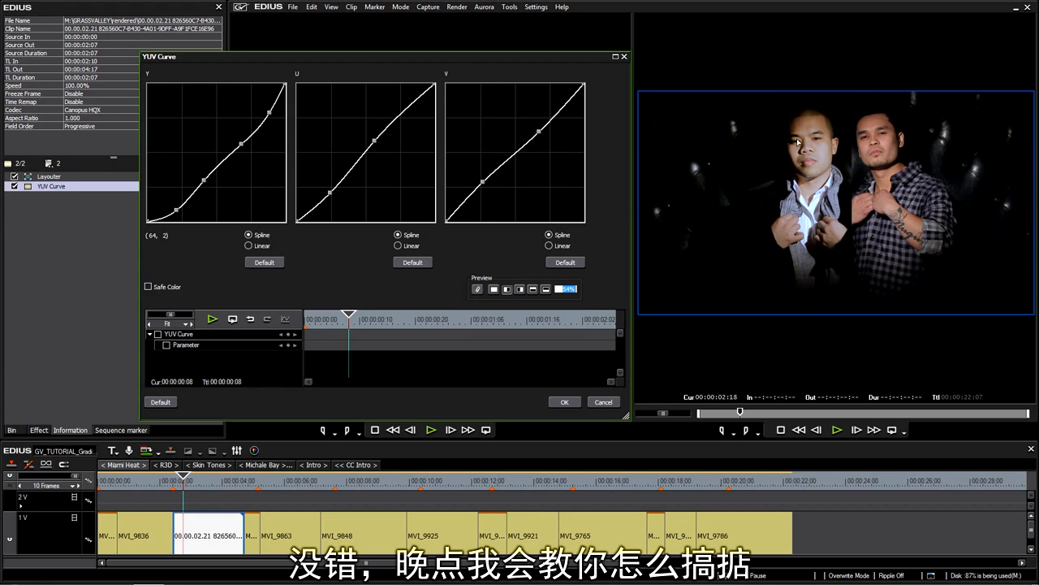
Fine-tune the lower V-curve point, apply the filter with OK, and scrub the sequence to compare
click(482, 183)
click(482, 182)
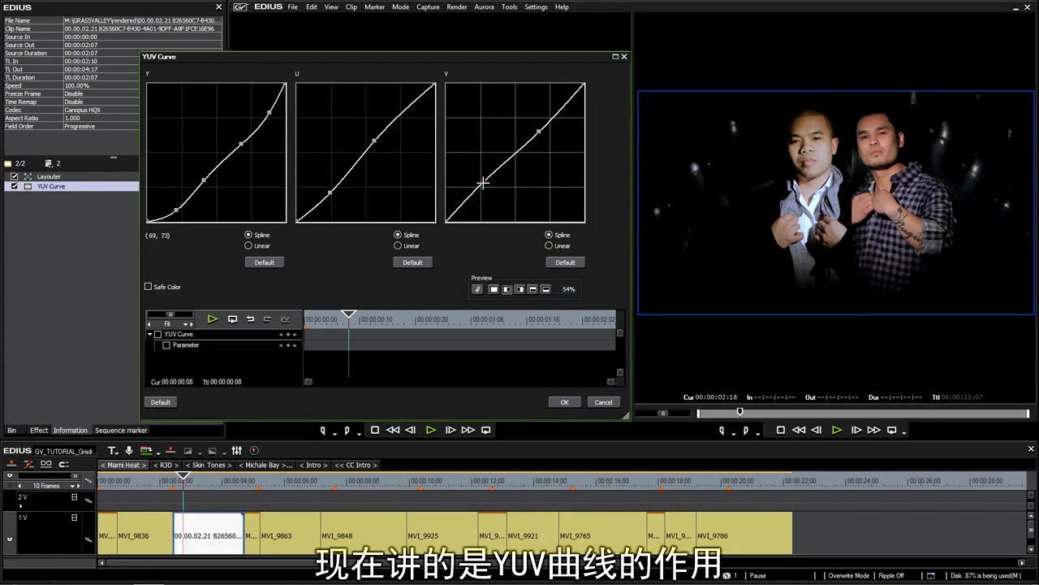
click(564, 402)
click(210, 484)
drag(210, 485, 626, 526)
Select the scarf interview clip near 00:00:03 and open its YUV Curve filter from the Information tab
click(629, 527)
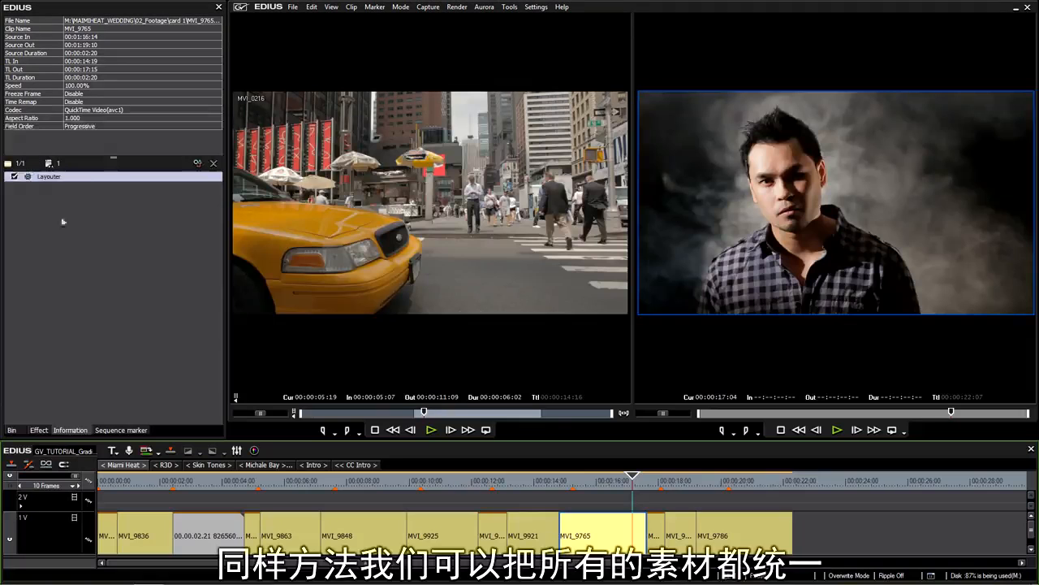
click(38, 429)
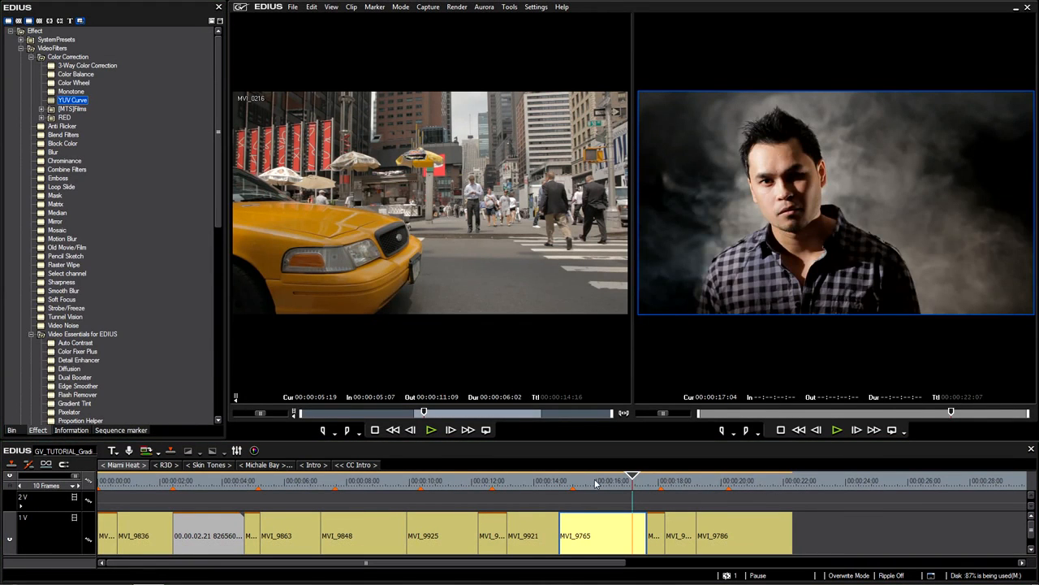
click(481, 481)
click(170, 505)
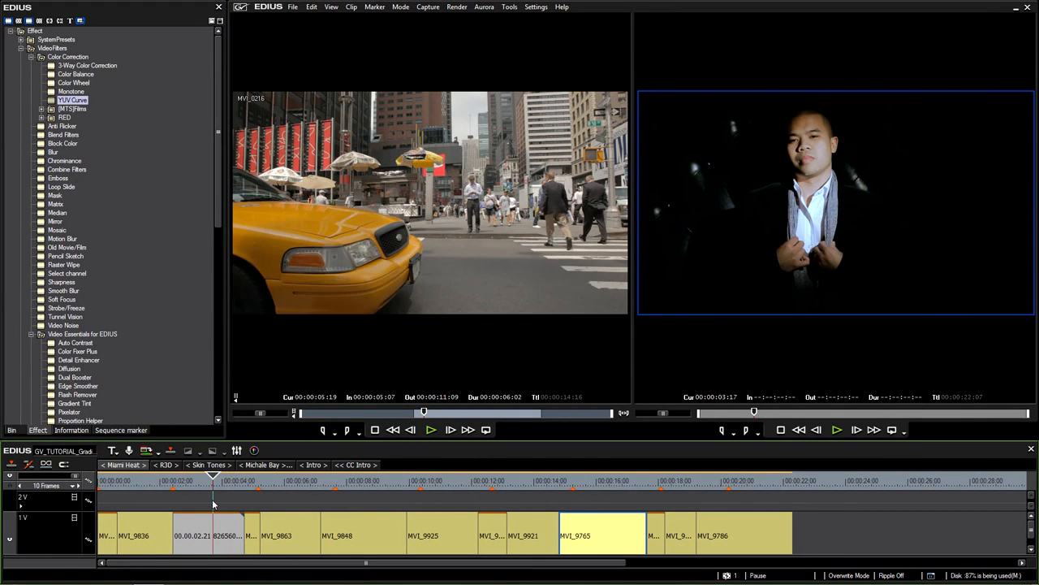
drag(171, 505, 200, 510)
click(223, 534)
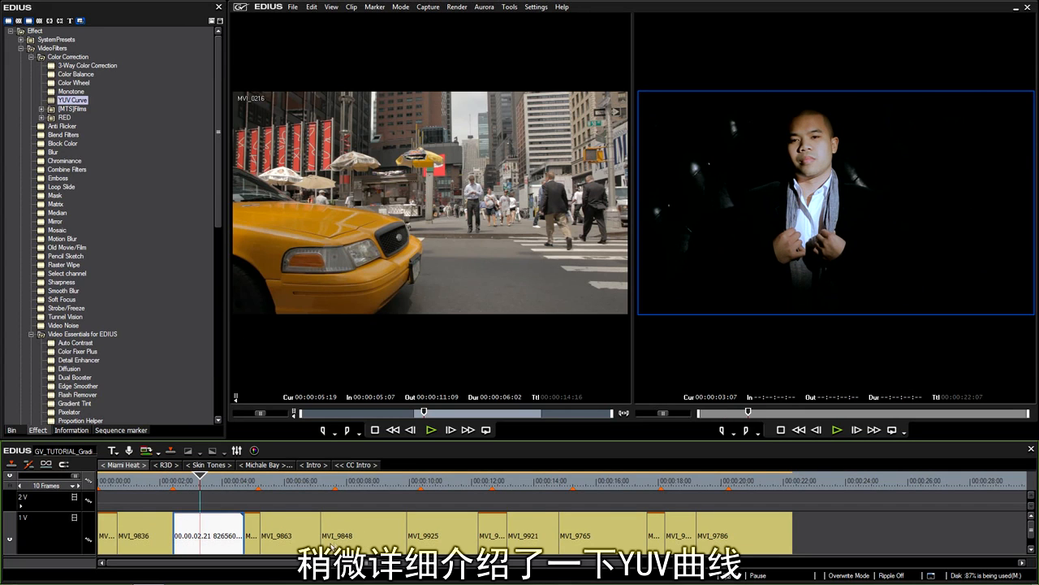
click(73, 431)
double_click(57, 186)
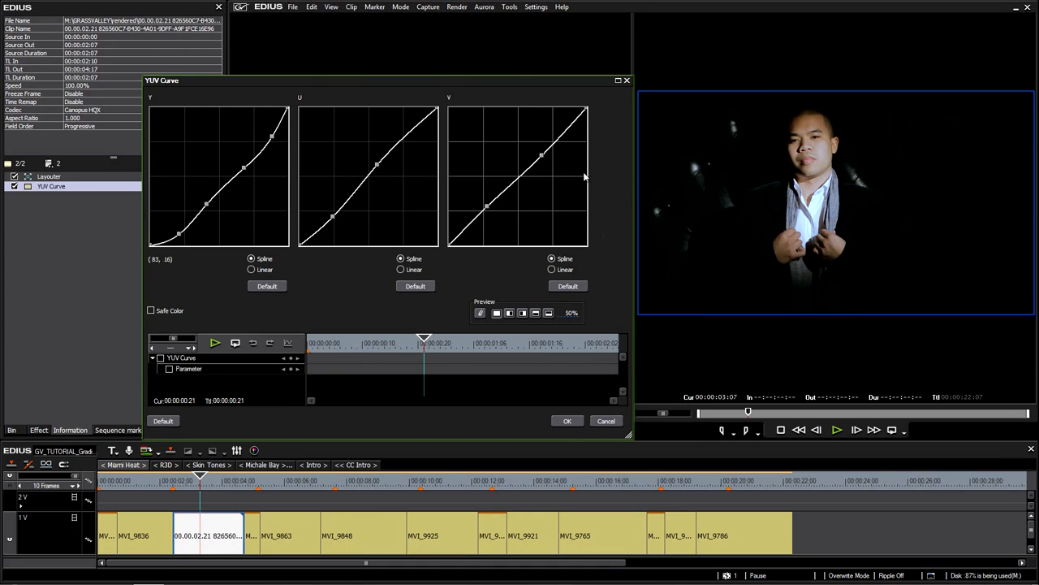
Reset the Y, U and V curves to straight lines and add five anchor points along the Y curve
drag(537, 78, 531, 77)
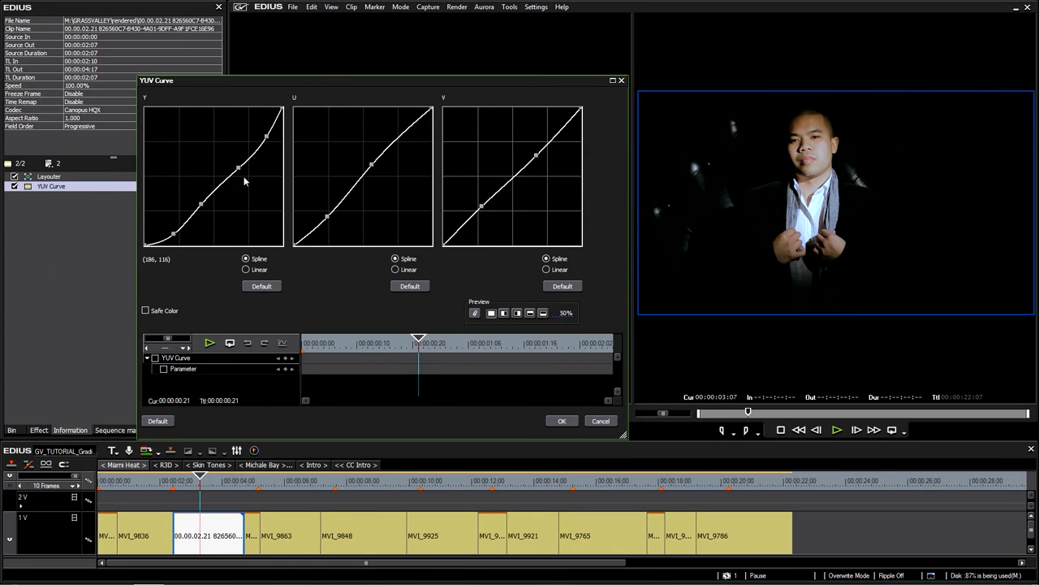
mouse_move(238, 168)
mouse_down()
mouse_move(244, 173)
mouse_move(242, 161)
mouse_up()
click(260, 286)
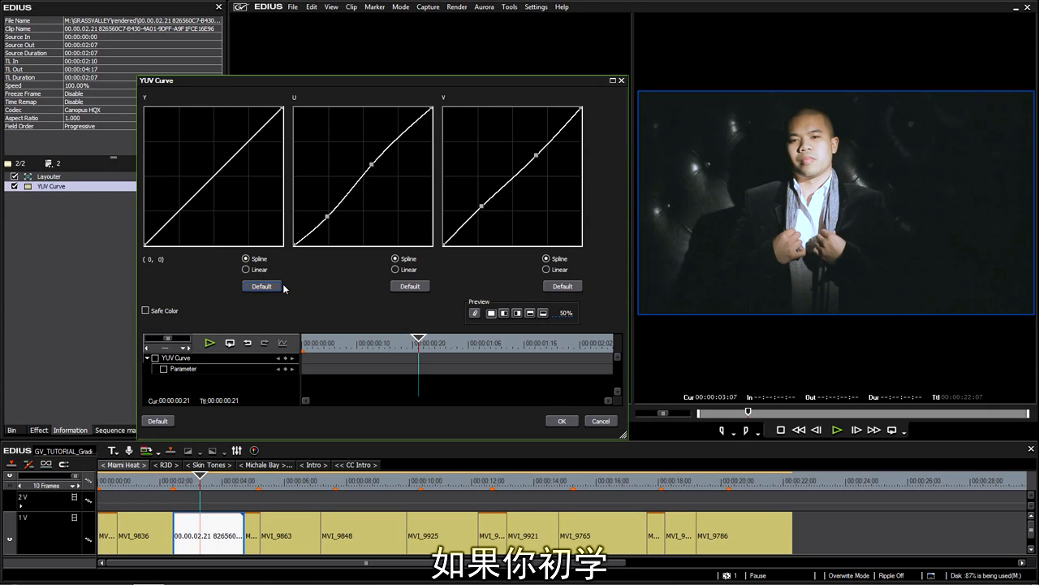
click(177, 218)
click(204, 190)
click(232, 158)
click(259, 138)
click(264, 127)
click(411, 287)
click(562, 286)
Shape the Y curve with darker shadows, slightly lowered midtones and adjusted highlights, then apply it
drag(232, 158, 262, 150)
mouse_move(177, 219)
mouse_down()
mouse_move(181, 237)
mouse_move(170, 232)
mouse_up()
drag(204, 190, 196, 187)
mouse_move(169, 233)
mouse_down()
mouse_move(201, 189)
mouse_move(169, 232)
mouse_up()
drag(202, 188, 199, 195)
mouse_move(266, 128)
mouse_down()
mouse_move(255, 123)
mouse_move(267, 130)
mouse_up()
click(561, 421)
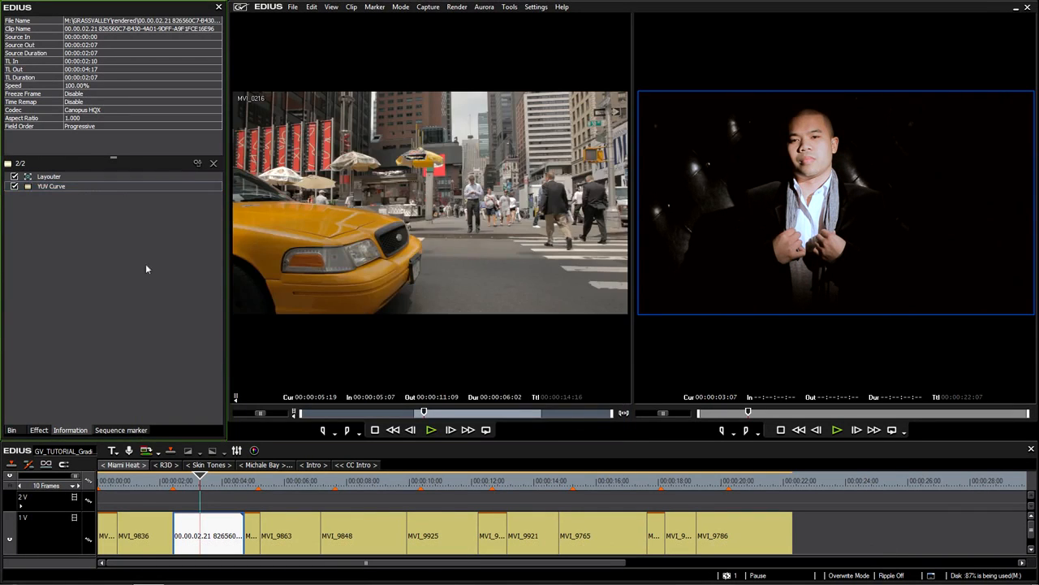
Go to the Intro sequence and select the skyline clip MVI_0573
click(359, 465)
click(315, 465)
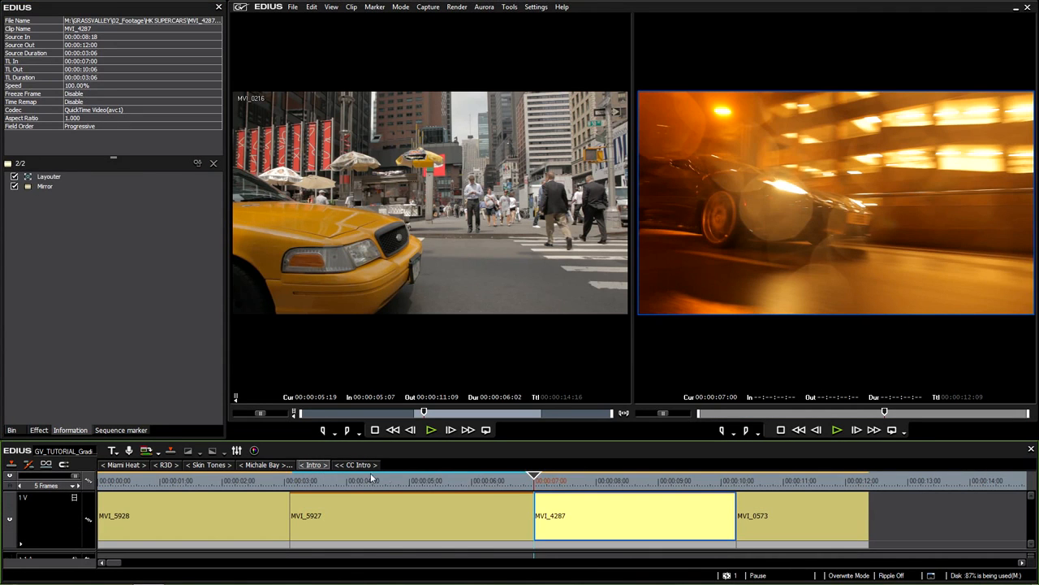
drag(361, 482, 325, 493)
click(268, 464)
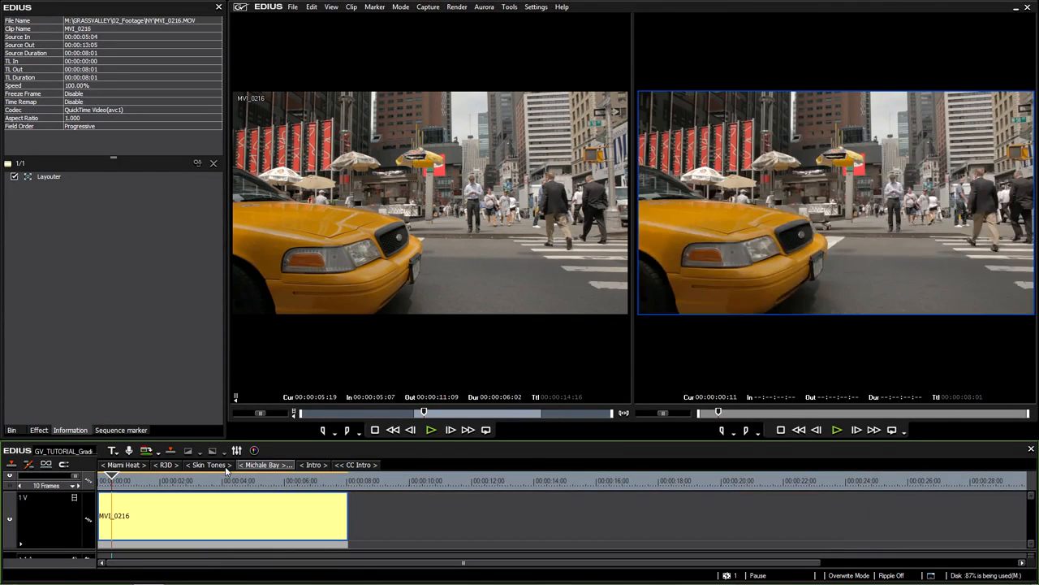
click(314, 465)
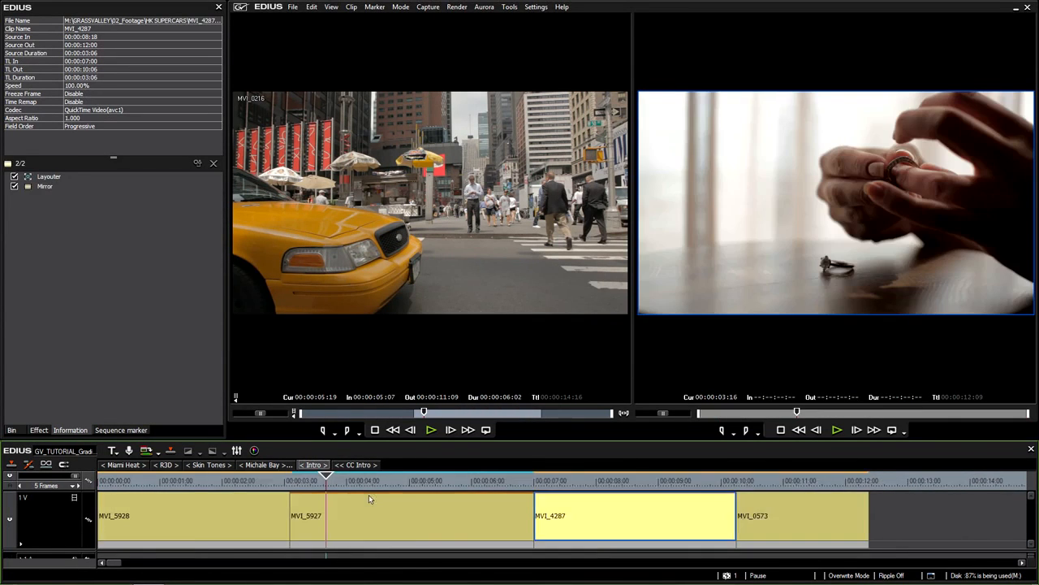
click(389, 516)
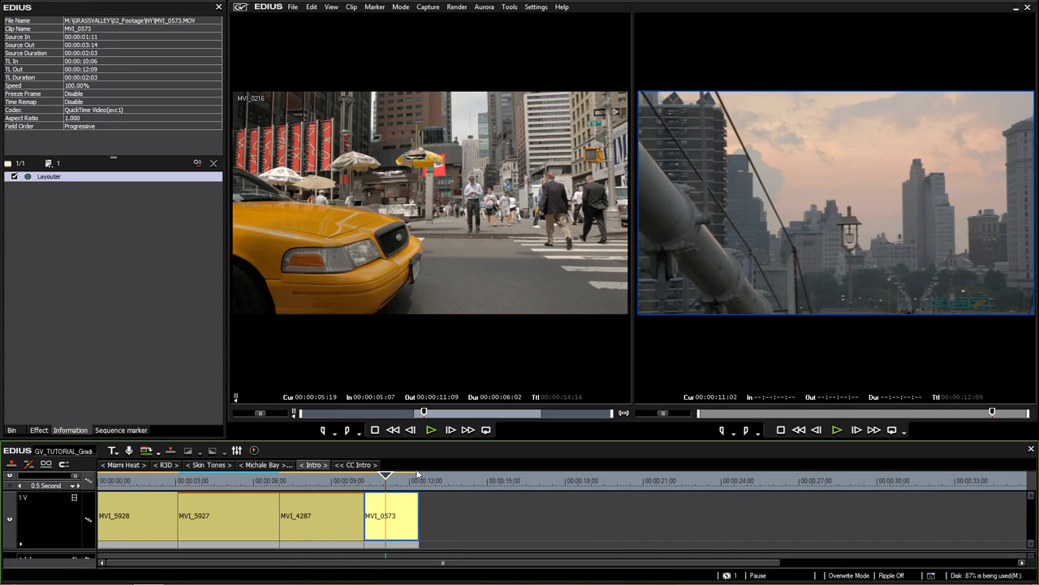
Apply the YUV Curve filter from the video effects list to MVI_0573
click(38, 430)
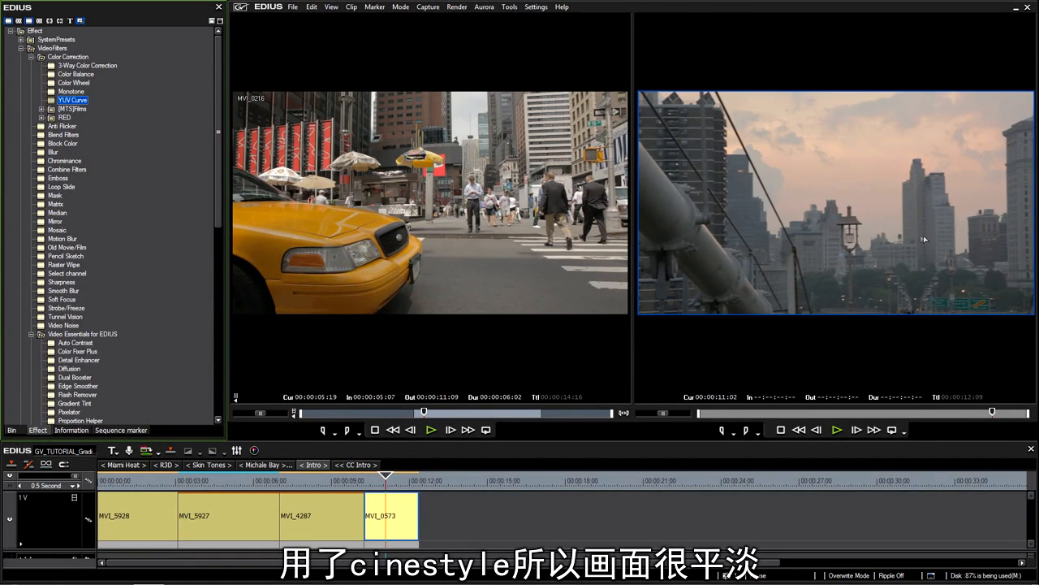
drag(67, 97, 375, 524)
drag(68, 102, 396, 508)
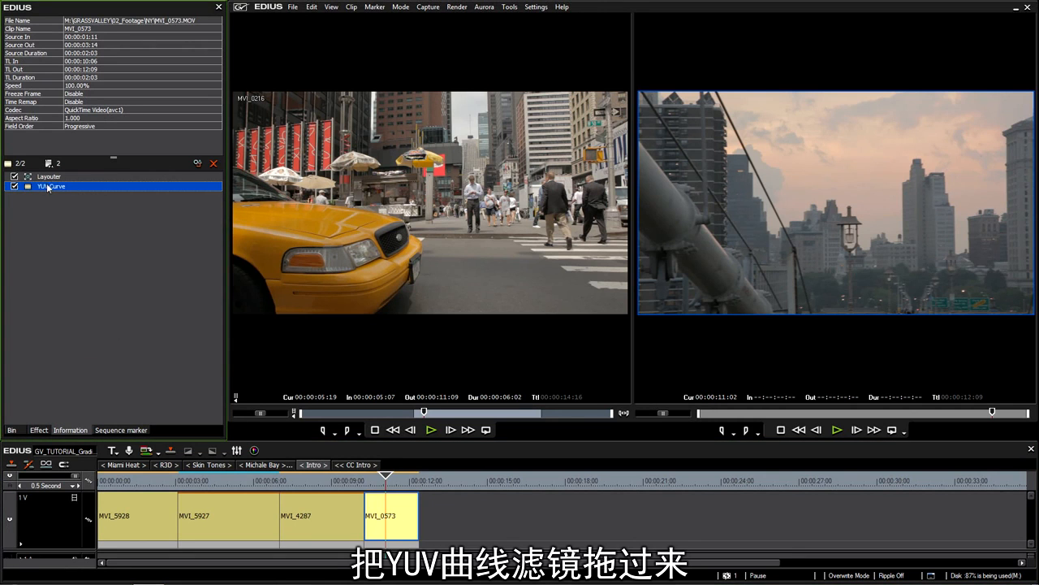
Bend the YUV Curve filter's Y curve into an S-curve and compare it against the original in split preview
double_click(62, 188)
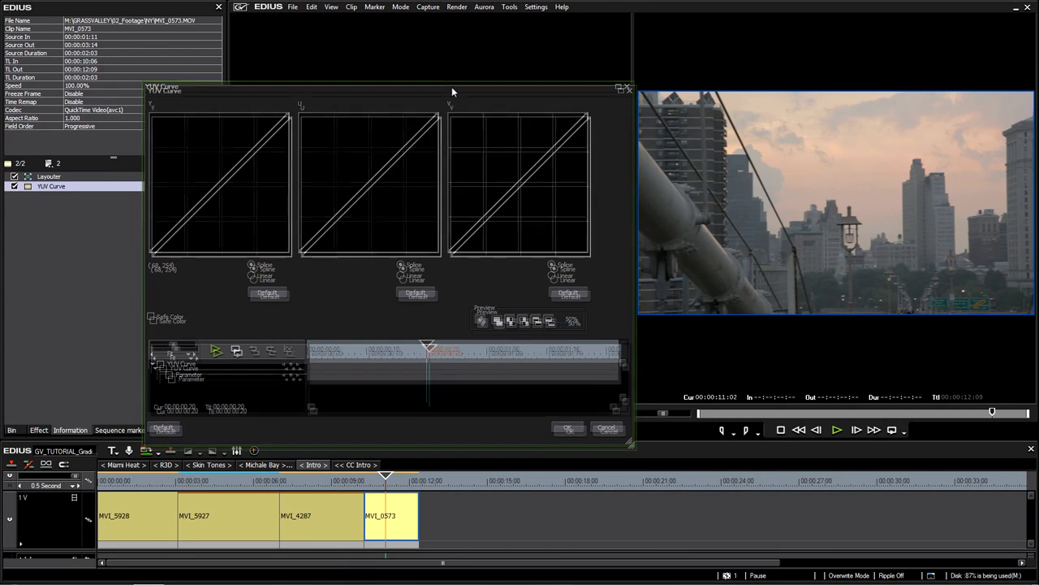
drag(452, 92, 449, 88)
drag(209, 195, 182, 234)
click(256, 146)
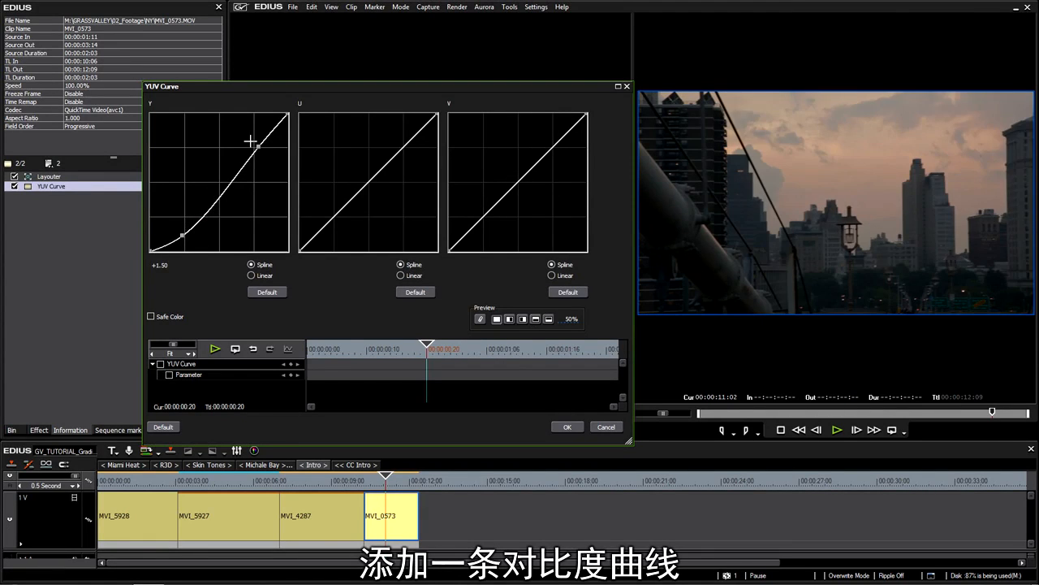
drag(250, 141, 243, 138)
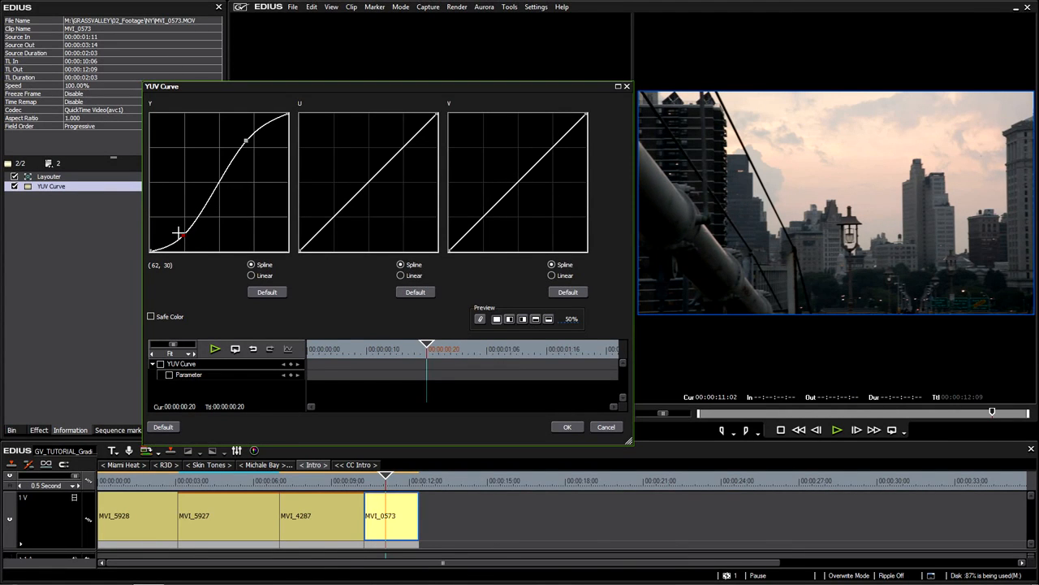
click(510, 320)
drag(574, 321, 509, 338)
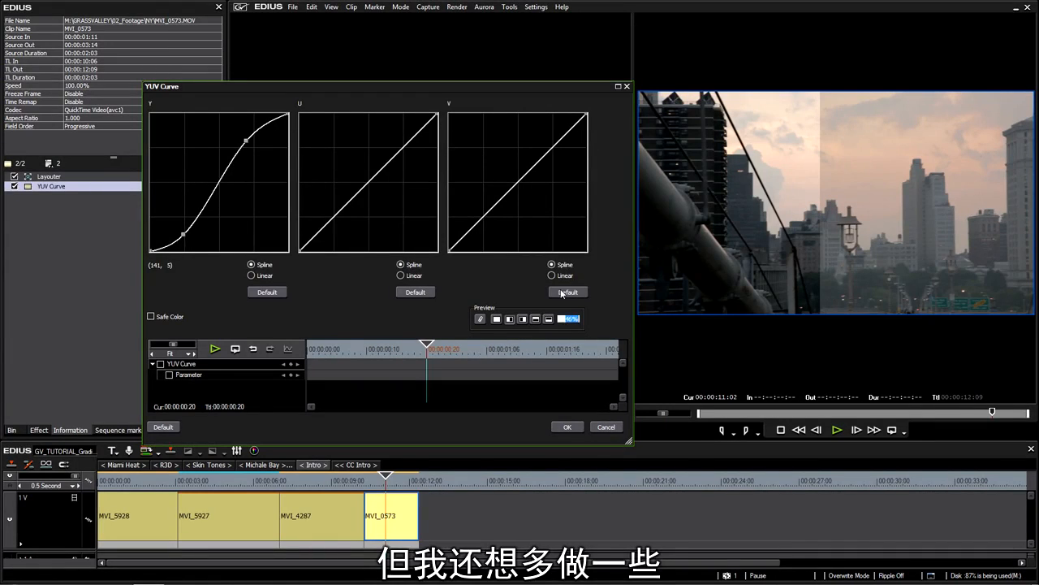
Reset the V curve, turn off split preview, and steepen the Y S-curve's shadow and highlight points
click(561, 293)
click(497, 319)
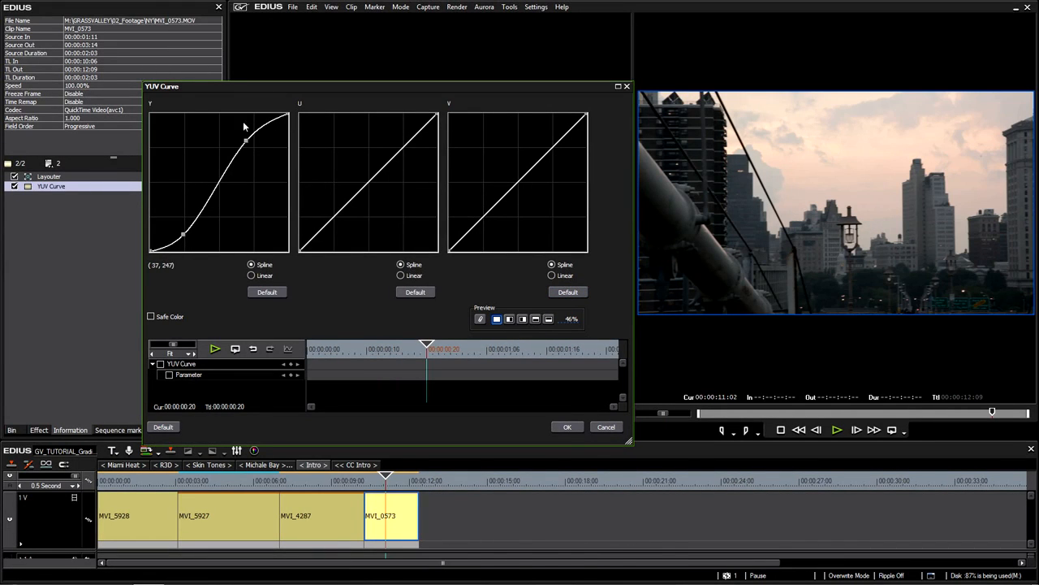
drag(246, 141, 226, 174)
drag(242, 137, 237, 134)
drag(225, 174, 221, 178)
mouse_move(238, 137)
mouse_down()
mouse_move(253, 154)
mouse_move(230, 147)
mouse_move(226, 179)
mouse_move(237, 148)
mouse_up()
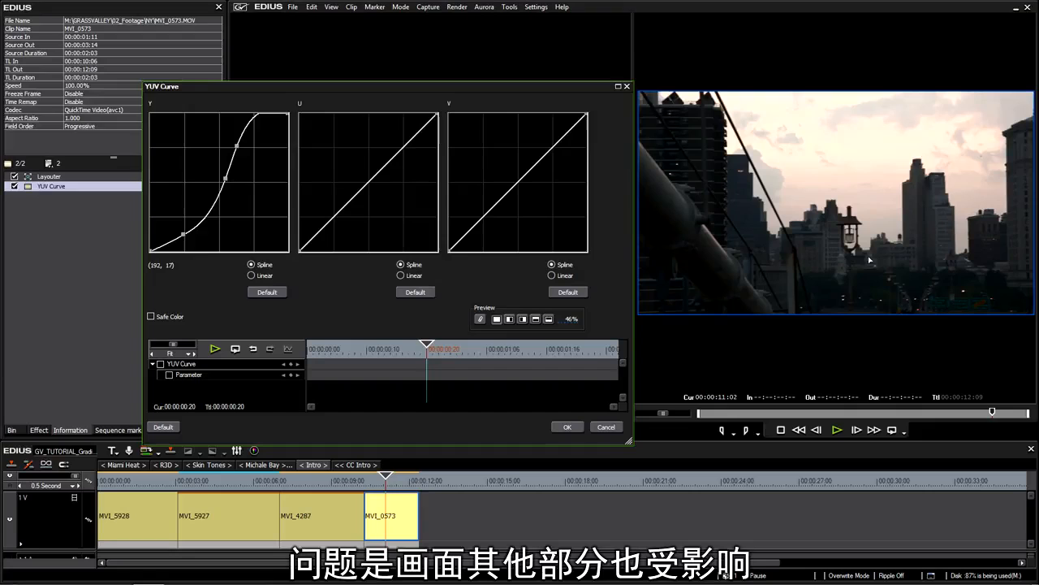
Add a shadow anchor and raise the upper Y anchor to brighten the sky, checking in vertical split preview
drag(203, 216, 180, 234)
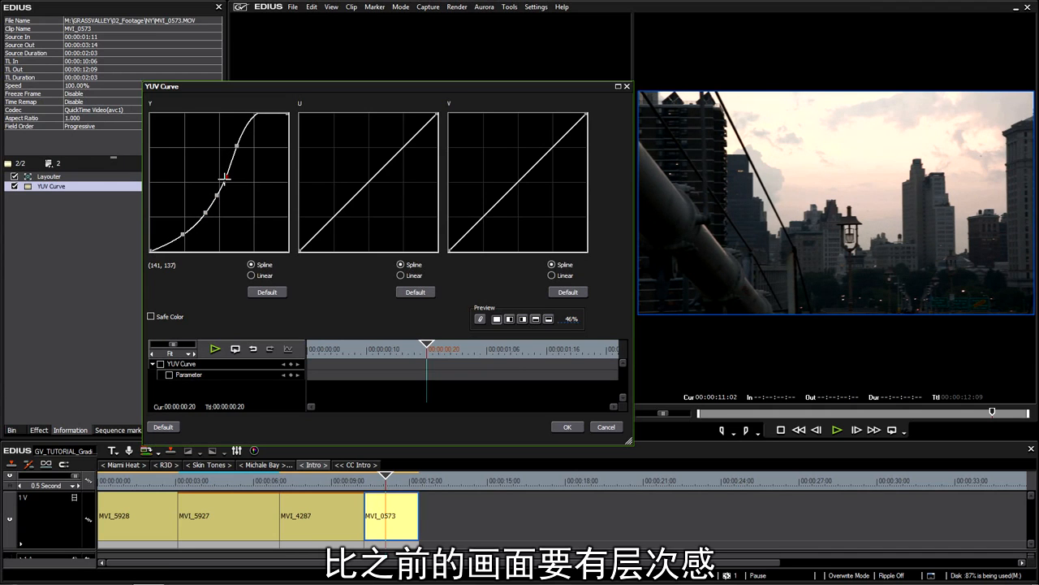
drag(237, 146, 236, 148)
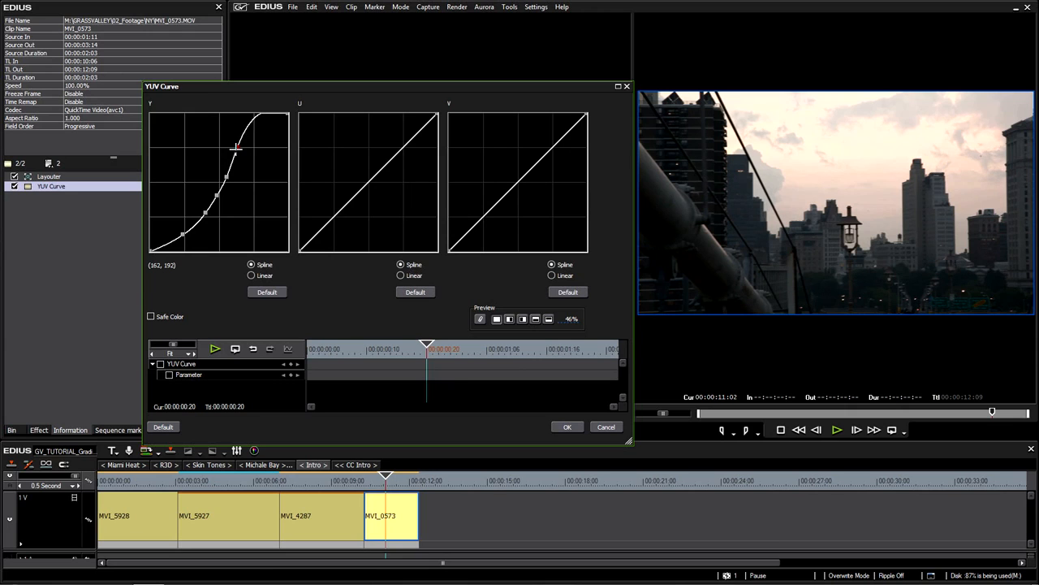
click(510, 319)
drag(572, 320, 525, 196)
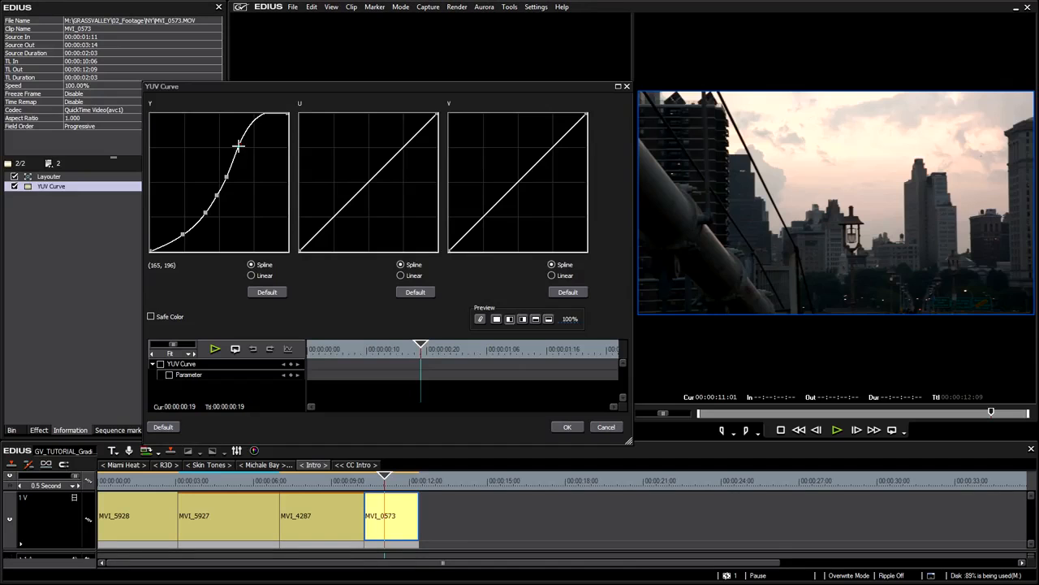
mouse_move(240, 147)
mouse_down()
mouse_move(228, 178)
mouse_move(244, 144)
mouse_move(248, 151)
mouse_move(241, 143)
mouse_up()
drag(574, 319, 531, 282)
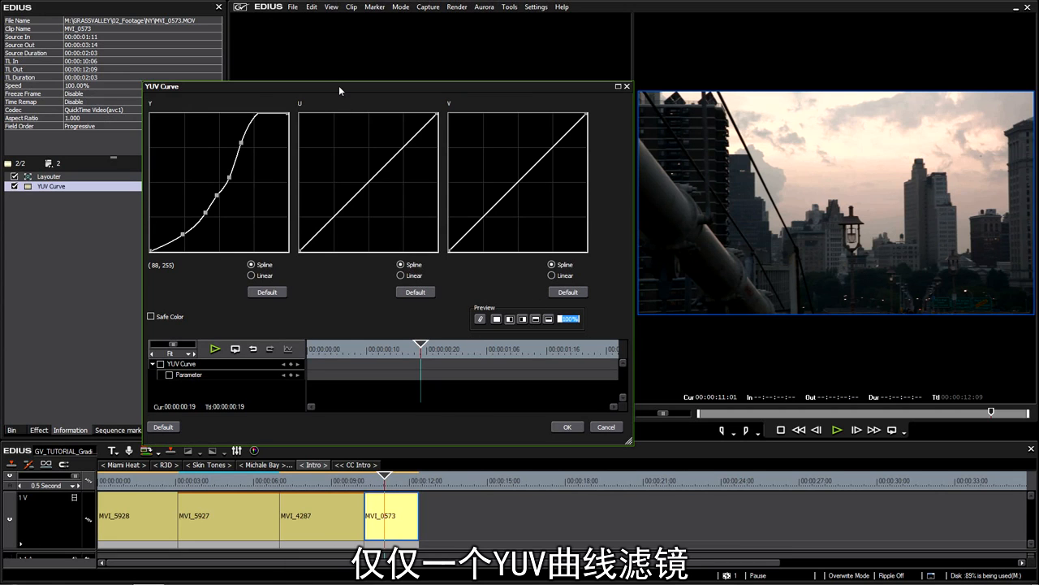
Apply the grade, then check the Effect list and return to the clip's filter information
click(569, 426)
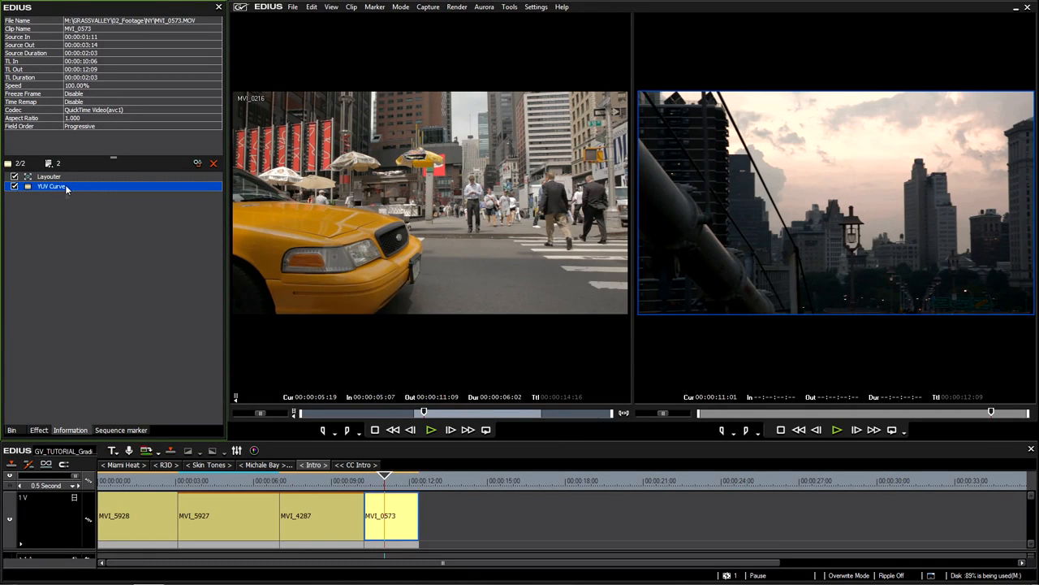
click(38, 430)
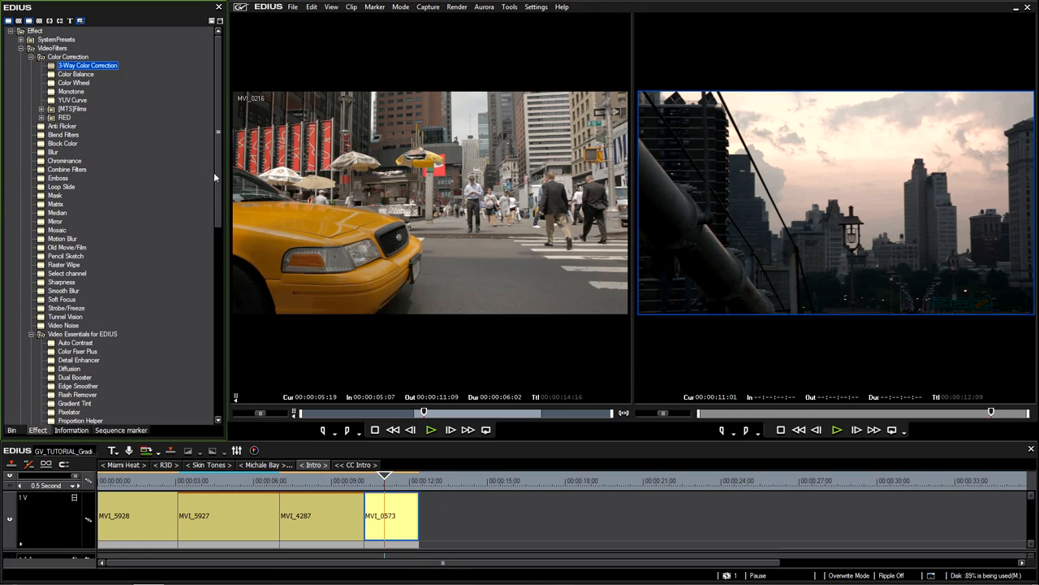
click(70, 429)
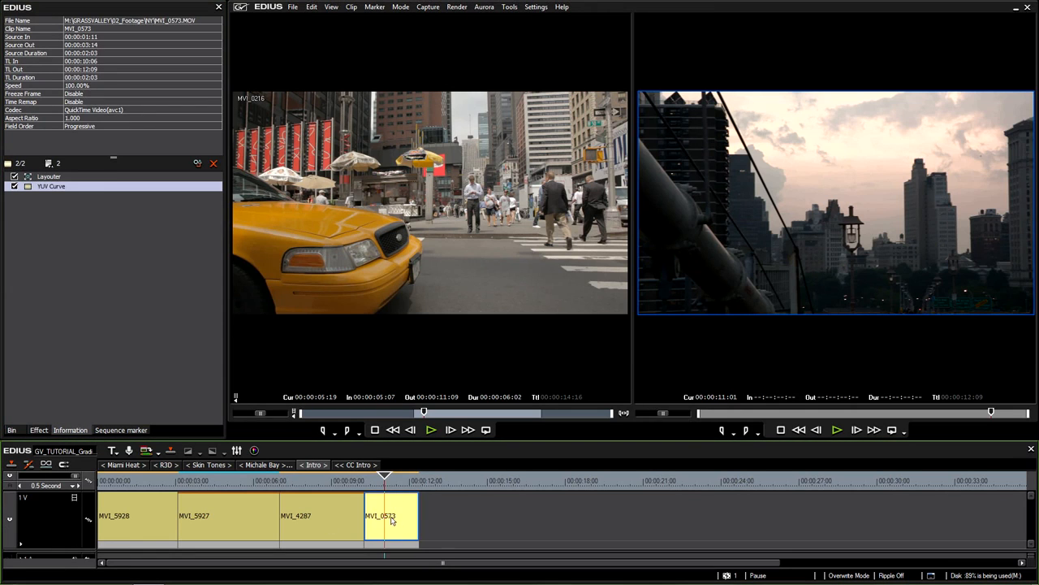